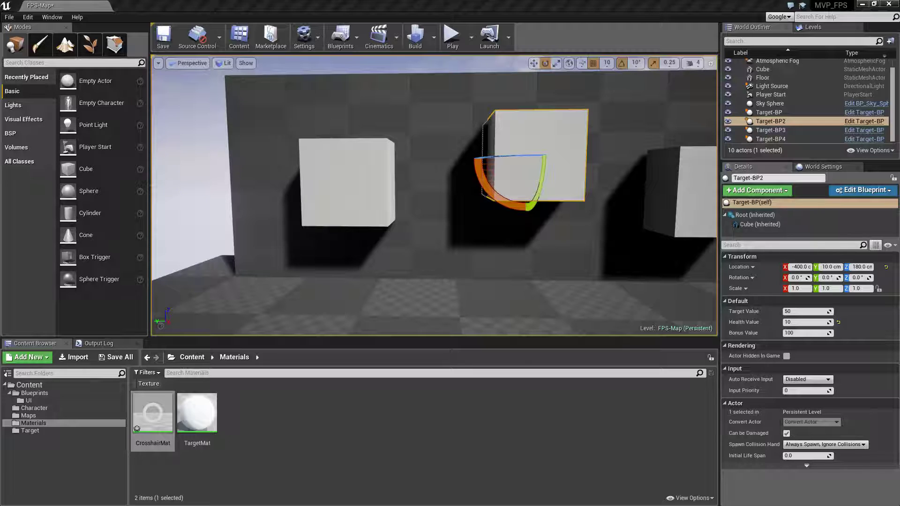
Create a new folder named Particles under Content.
{"action": "left_click", "coordinate": [291, 420]}
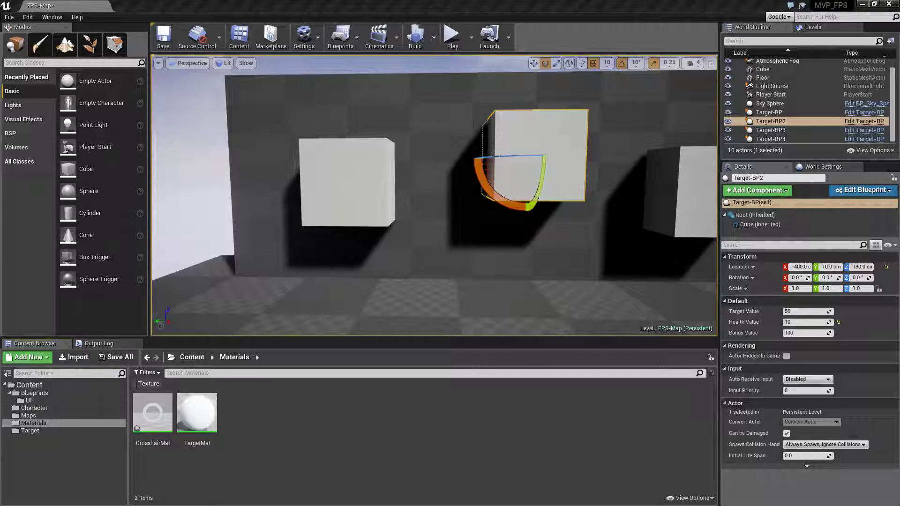
{"action": "right_click", "coordinate": [28, 388]}
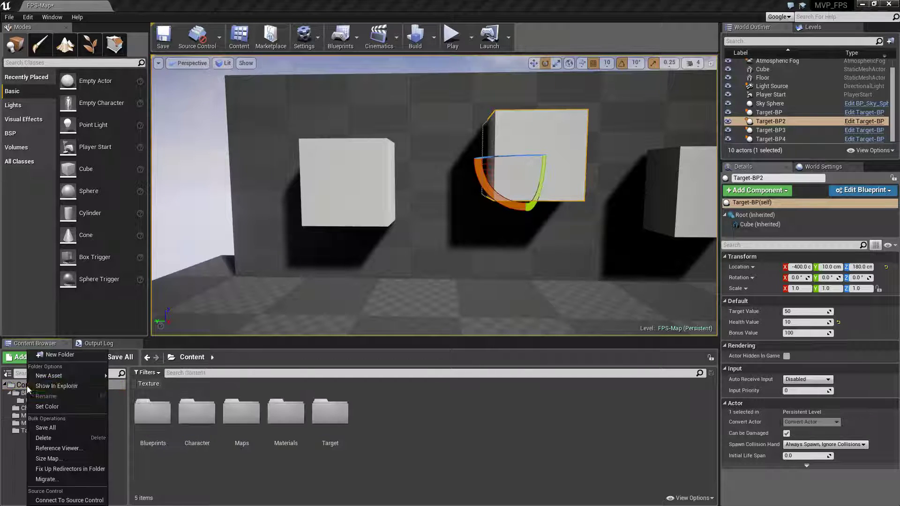
{"action": "left_click", "coordinate": [59, 354]}
{"action": "type", "text": "Particles"}
{"action": "key", "text": "Return"}
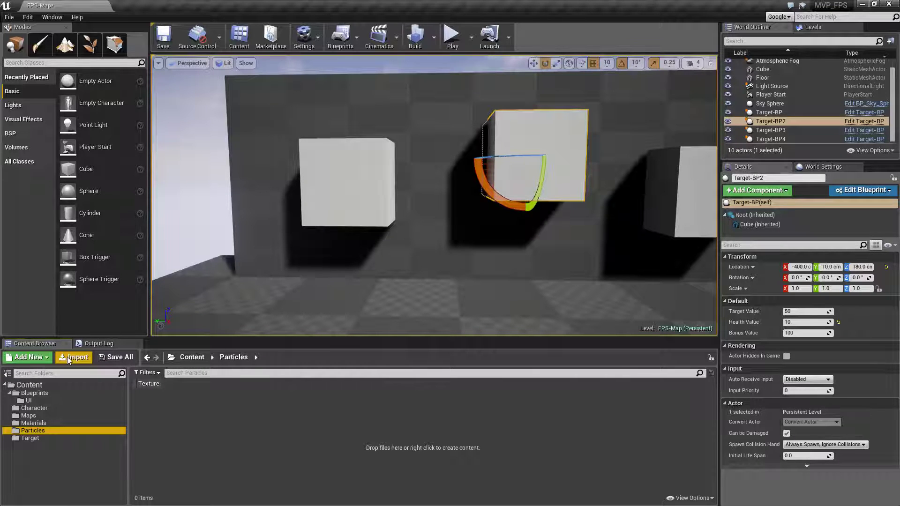
Create a particle system named HitTracePart inside the Particles folder.
{"action": "right_click", "coordinate": [178, 413]}
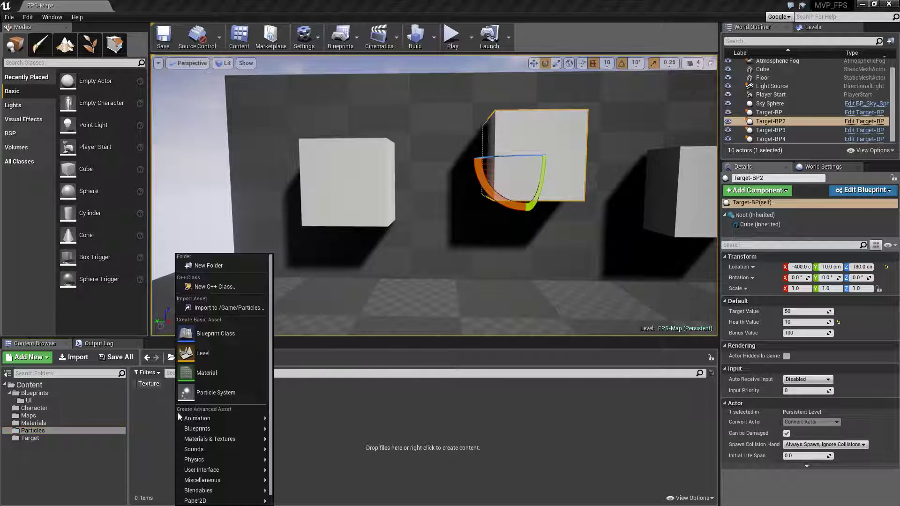
{"action": "left_click", "coordinate": [212, 393]}
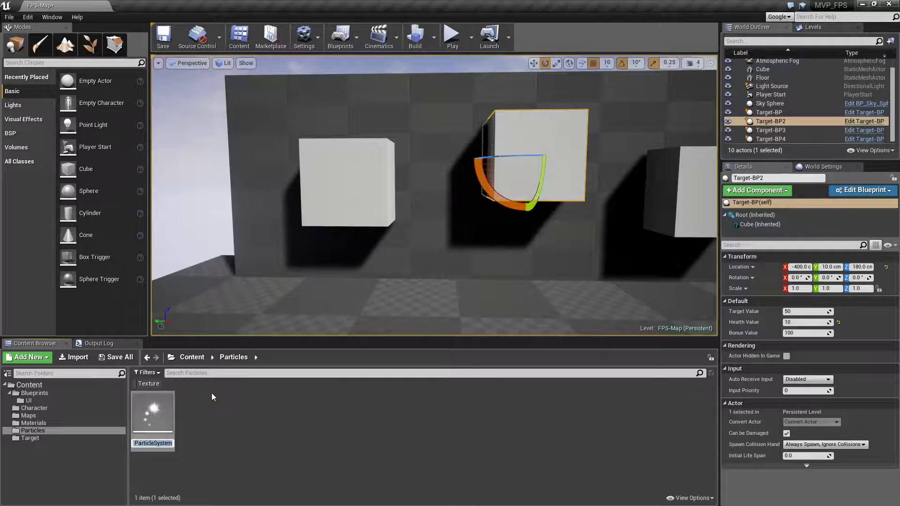
{"action": "type", "text": "HitTracePart"}
{"action": "key", "text": "Return"}
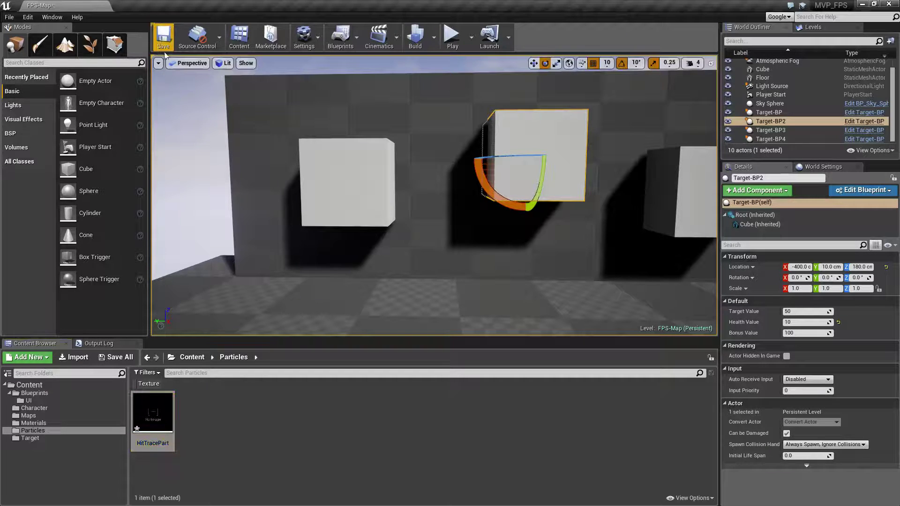
Open HitTracePart in Cascade, view its Required module, then return to FPS-Map.
{"action": "double_click", "coordinate": [164, 415]}
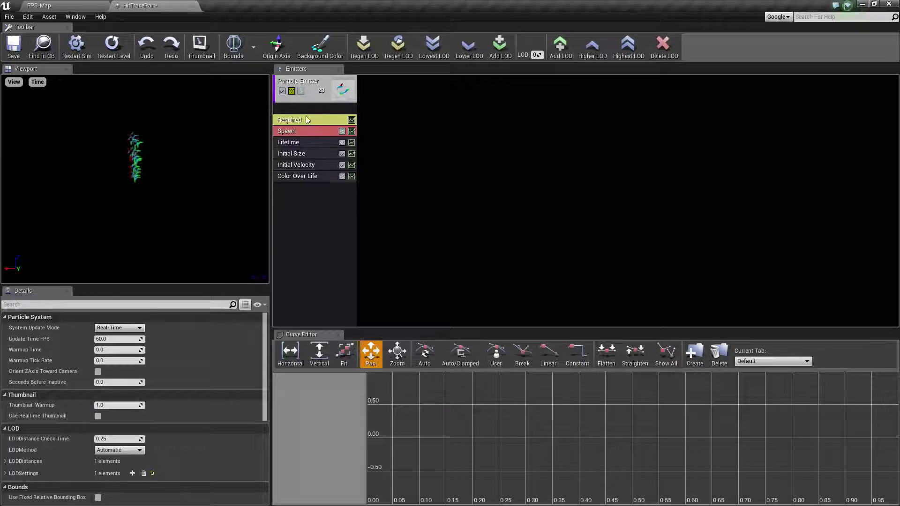
{"action": "left_click", "coordinate": [304, 120]}
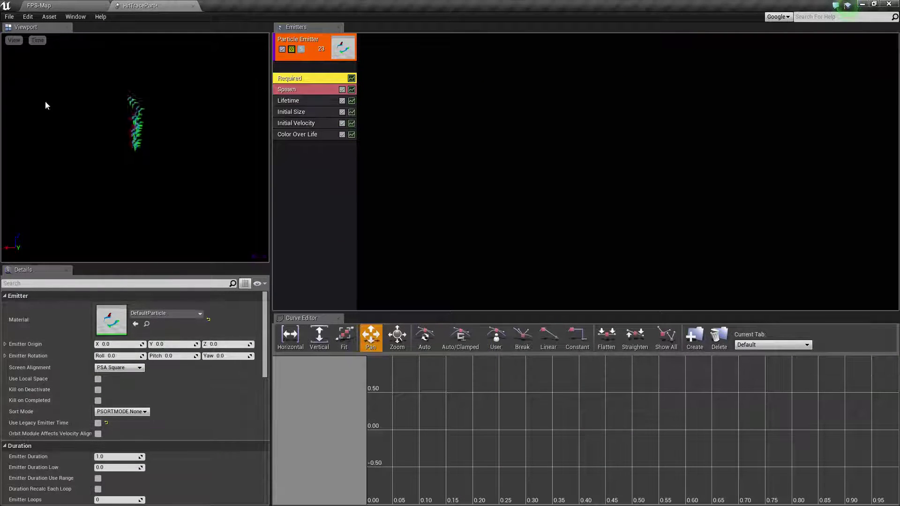
{"action": "left_click", "coordinate": [57, 5]}
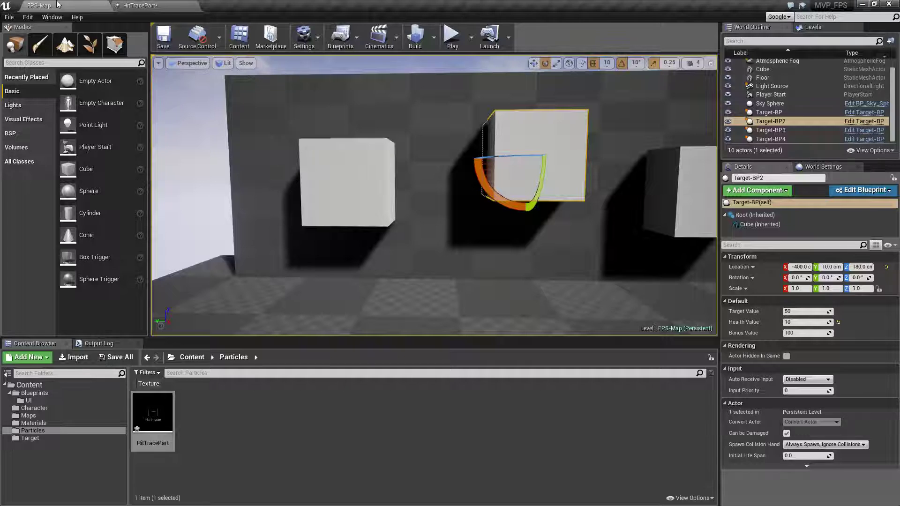
Create the HitParticleMat material in Content/Materials and open it in the material editor.
{"action": "left_click", "coordinate": [38, 425]}
{"action": "right_click", "coordinate": [254, 422]}
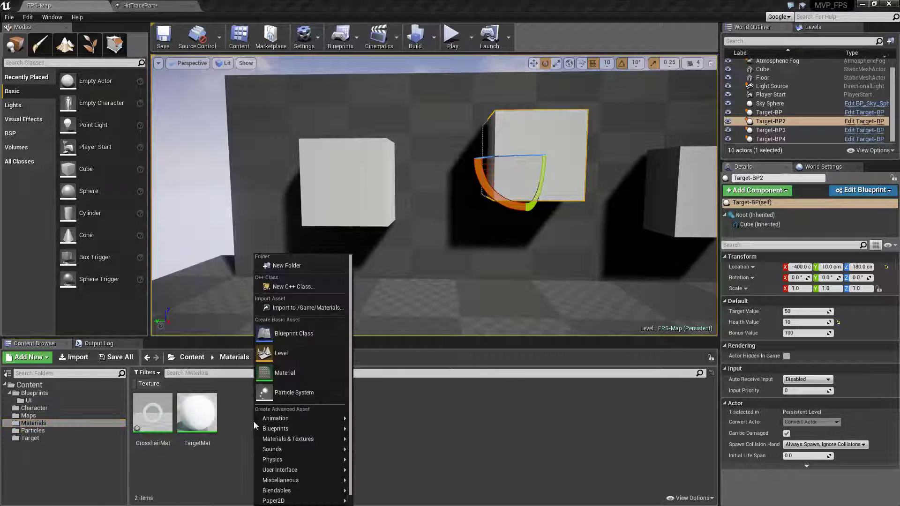
{"action": "left_click", "coordinate": [291, 372]}
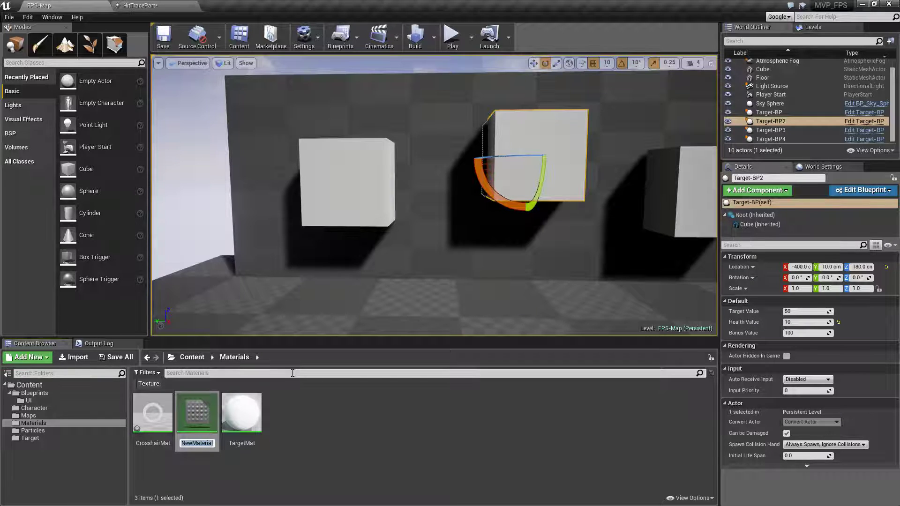
{"action": "type", "text": "HitPartic"}
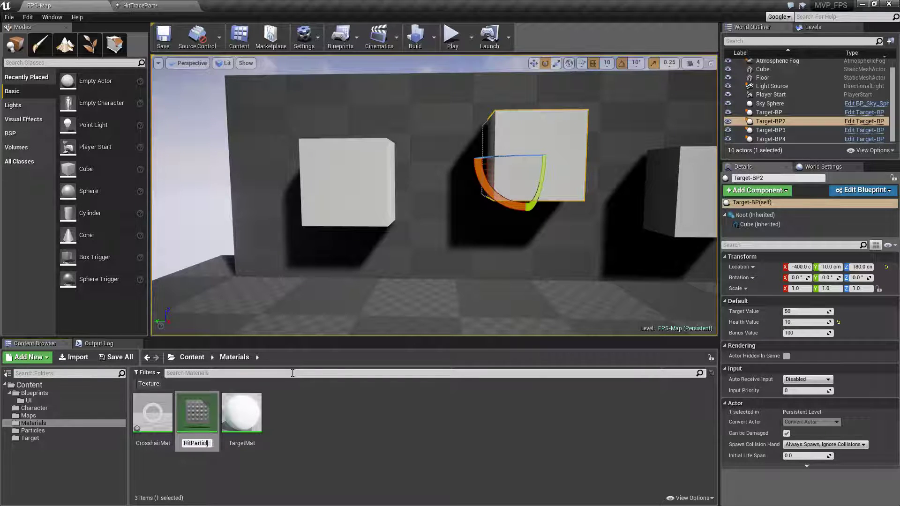
{"action": "type", "text": "leMat"}
{"action": "key", "text": "Return"}
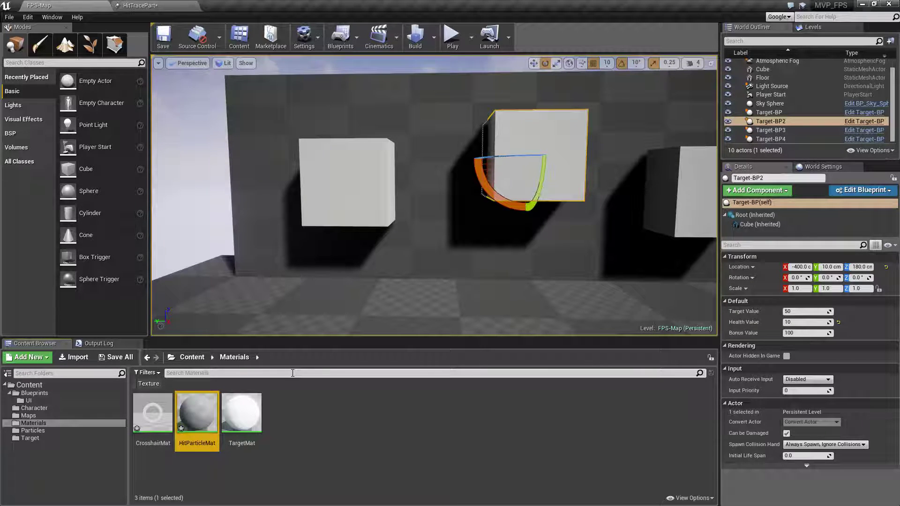
{"action": "double_click", "coordinate": [205, 411]}
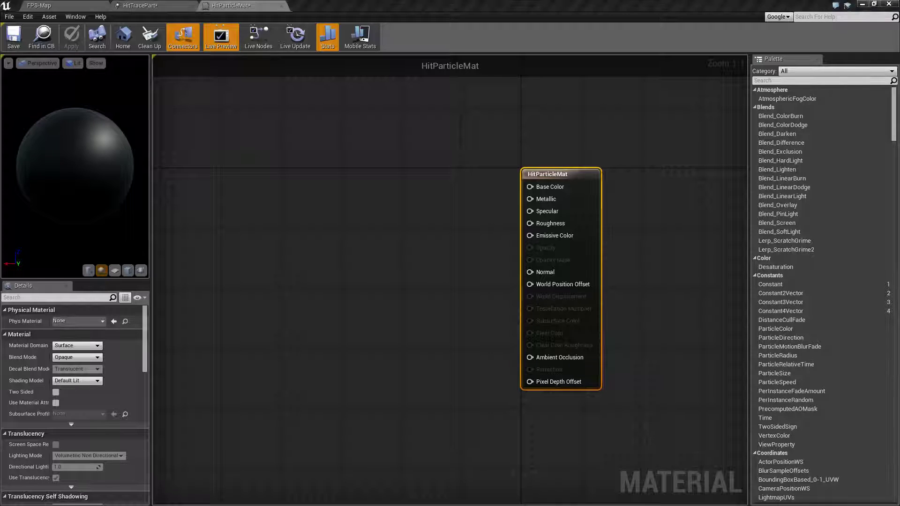
Add a Particle Color node and wire its RGB output into Emissive Color.
{"action": "right_click", "coordinate": [277, 194]}
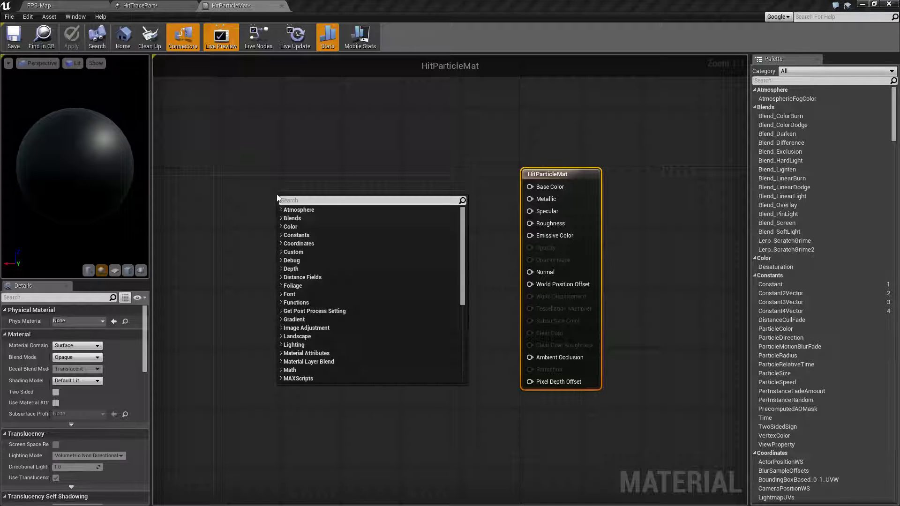
{"action": "type", "text": "particle"}
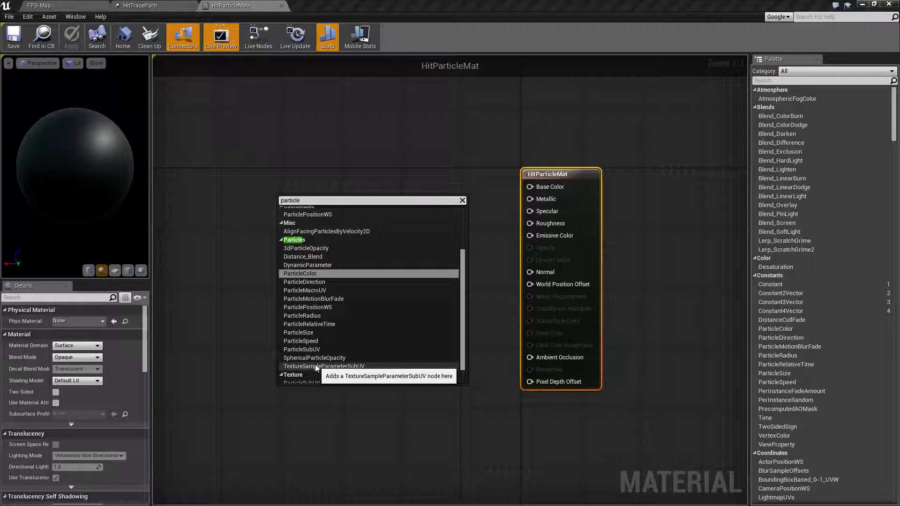
{"action": "left_click", "coordinate": [300, 274]}
{"action": "left_click_drag", "start_coordinate": [324, 219], "coordinate": [537, 236]}
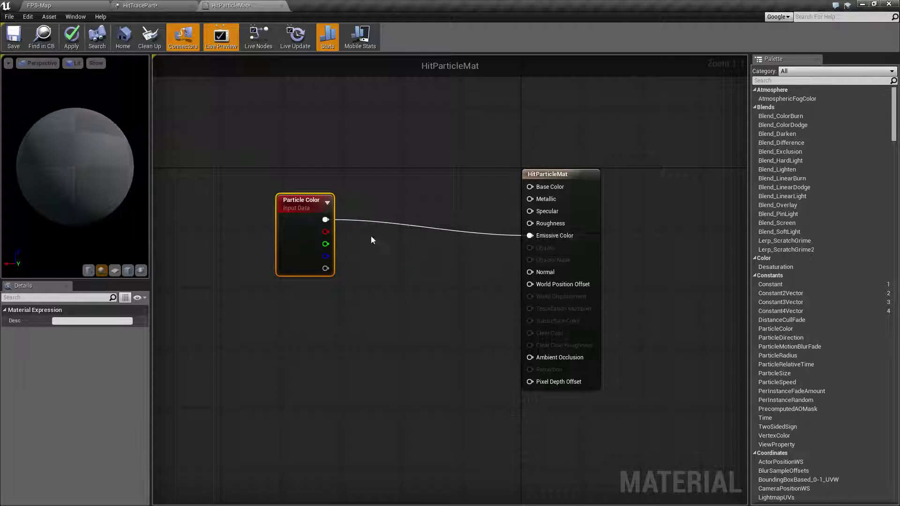
{"action": "left_click_drag", "start_coordinate": [301, 204], "coordinate": [388, 185]}
{"action": "left_click", "coordinate": [579, 170]}
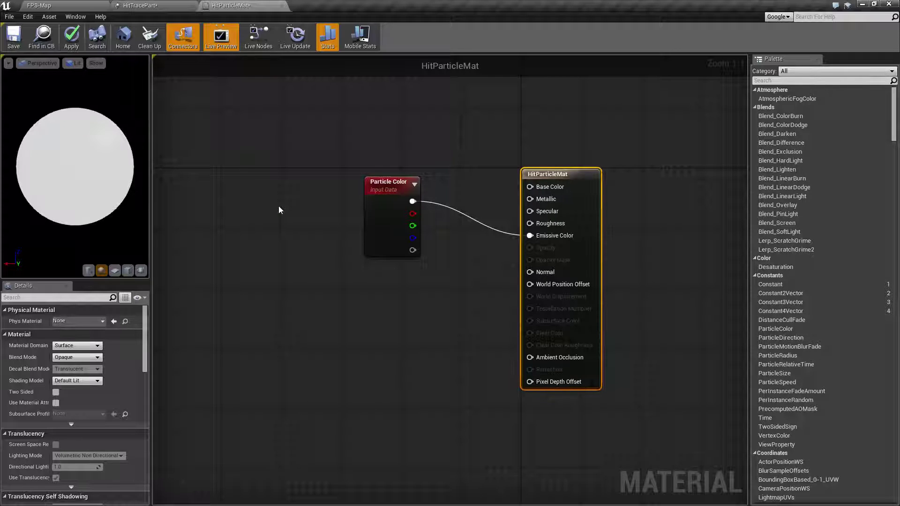
Set Shading Model to Unlit and Blend Mode to Translucent, then apply and save.
{"action": "left_click", "coordinate": [69, 381]}
{"action": "left_click", "coordinate": [67, 388]}
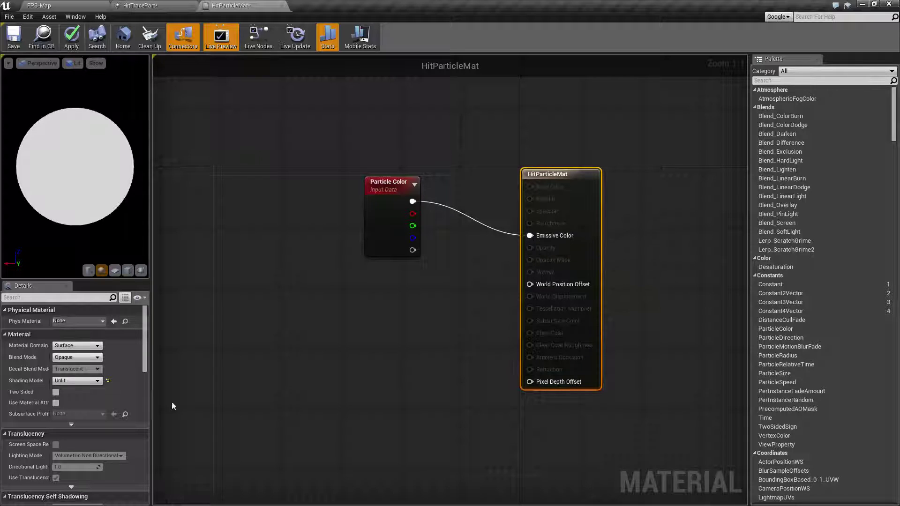
{"action": "left_click", "coordinate": [72, 359]}
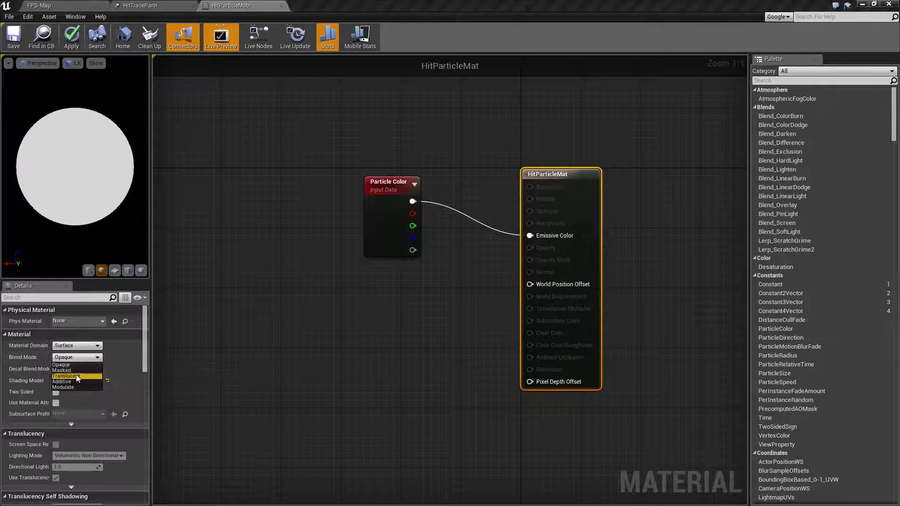
{"action": "left_click", "coordinate": [76, 375]}
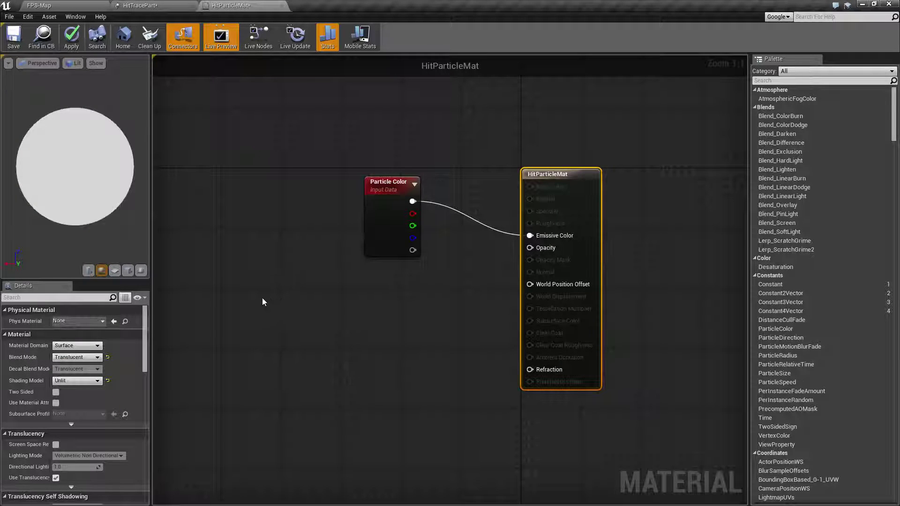
{"action": "left_click", "coordinate": [77, 39]}
{"action": "left_click", "coordinate": [17, 43]}
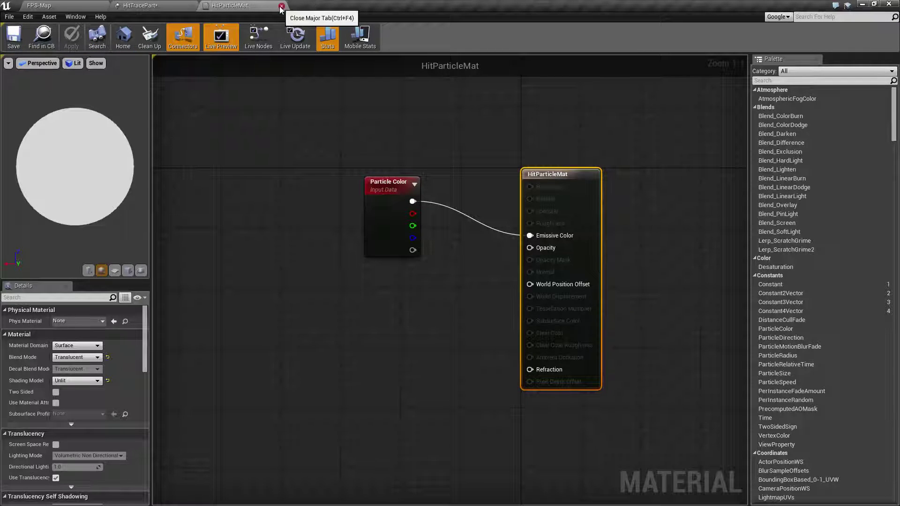
Close the material editor and assign HitParticleMat as the emitter's Material.
{"action": "left_click", "coordinate": [281, 6]}
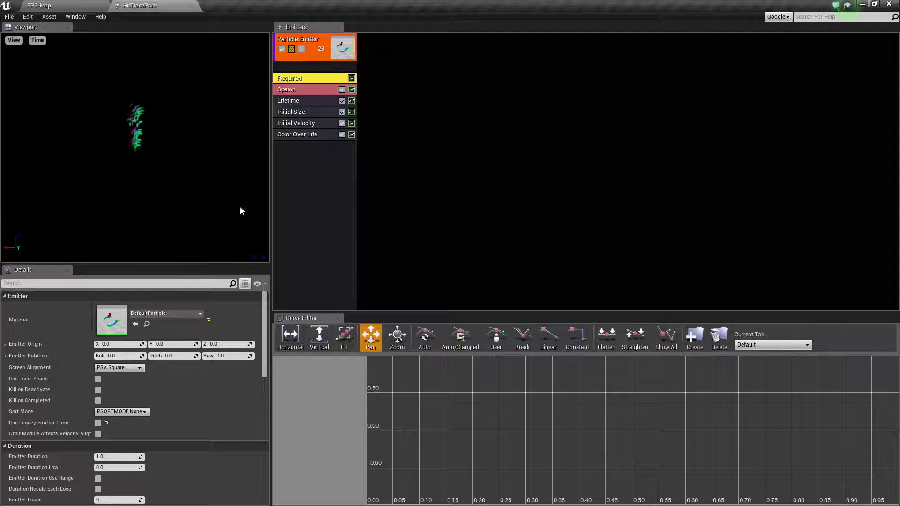
{"action": "left_click", "coordinate": [151, 314]}
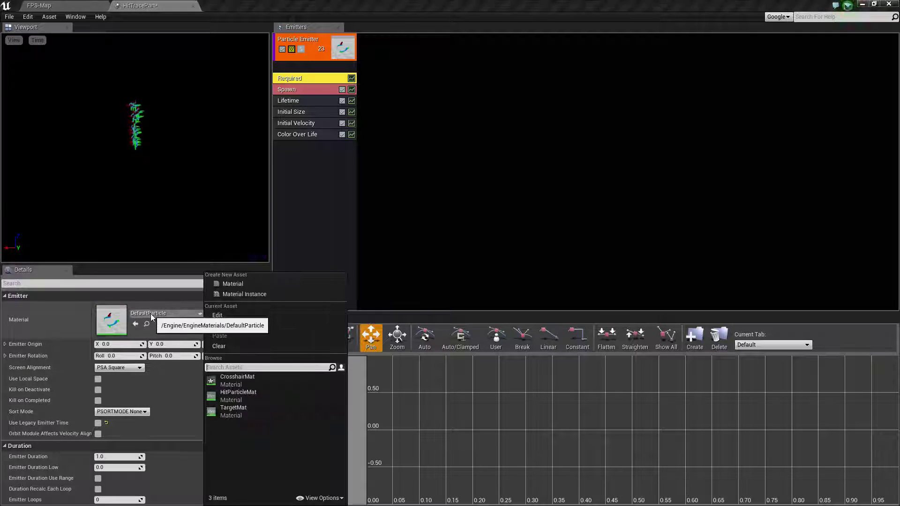
{"action": "left_click", "coordinate": [238, 396]}
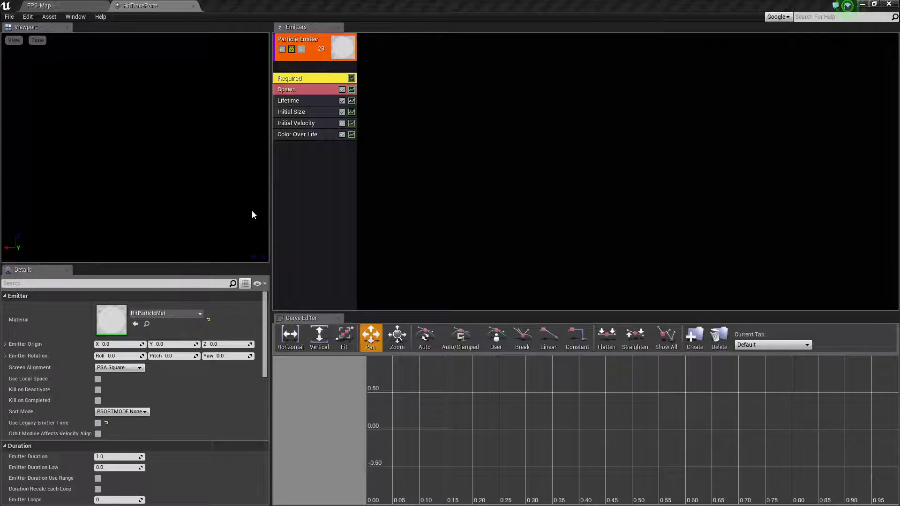
Set the Initial Size Start Size Max to 1.0 on X, Y and Z.
{"action": "left_click", "coordinate": [303, 113]}
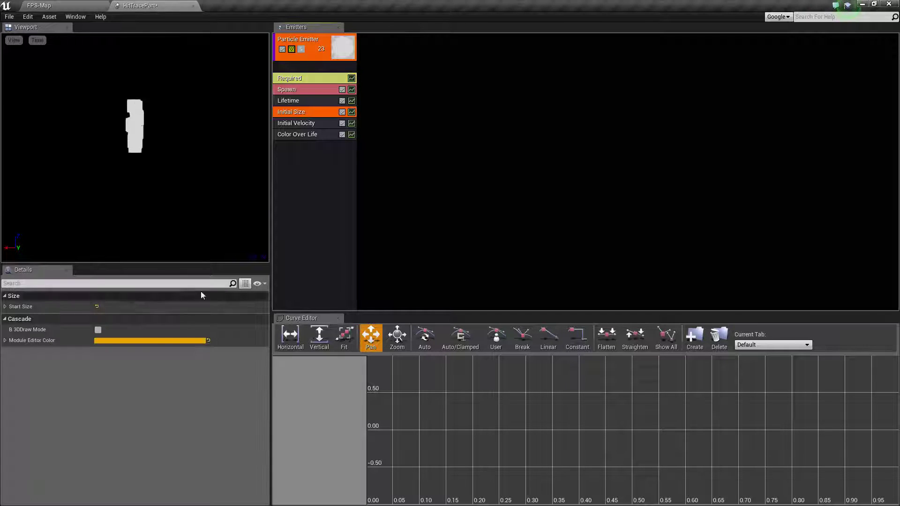
{"action": "left_click", "coordinate": [5, 306]}
{"action": "left_click", "coordinate": [9, 318]}
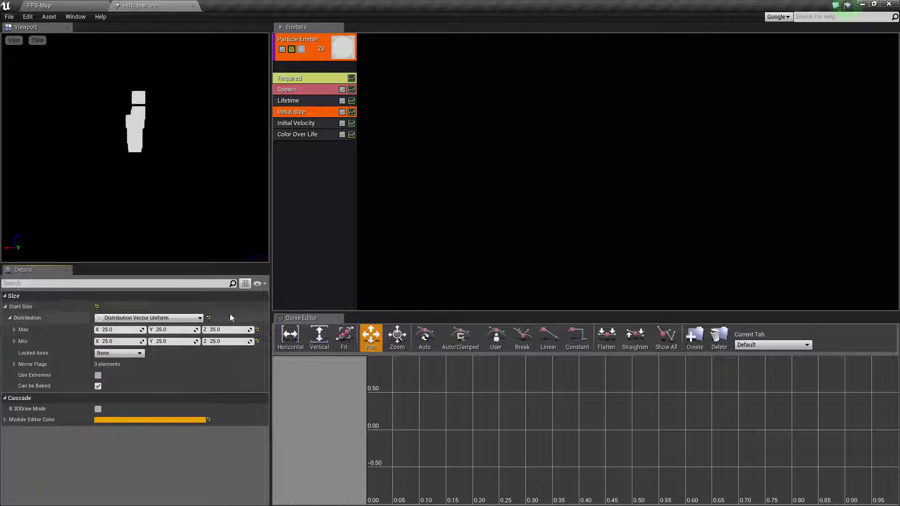
{"action": "left_click", "coordinate": [117, 330]}
{"action": "type", "text": "1"}
{"action": "key", "text": "Tab"}
{"action": "type", "text": "1"}
{"action": "key", "text": "Tab"}
{"action": "type", "text": "1"}
{"action": "key", "text": "Tab"}
Set the Start Size Min to 3.0 on X, Y and Z.
{"action": "type", "text": "3"}
{"action": "key", "text": "Tab"}
{"action": "type", "text": "3"}
{"action": "key", "text": "Tab"}
{"action": "type", "text": "3"}
{"action": "key", "text": "shift+Tab"}
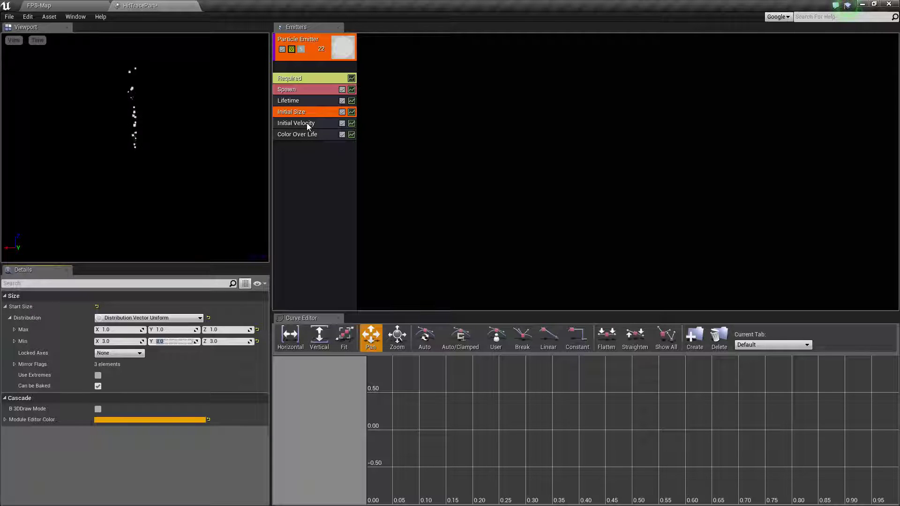
Set the Lifetime module's uniform distribution to Min 0.2 and Max 0.4 seconds.
{"action": "left_click", "coordinate": [309, 101]}
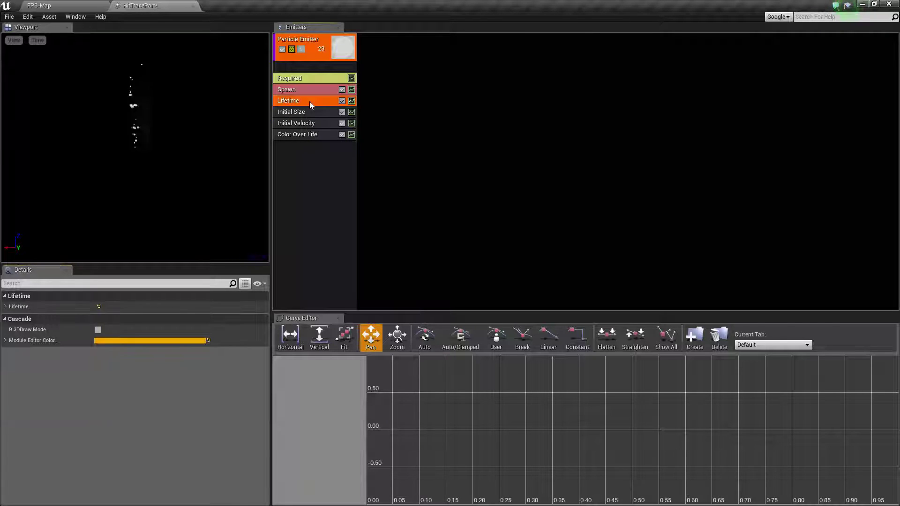
{"action": "left_click", "coordinate": [5, 306]}
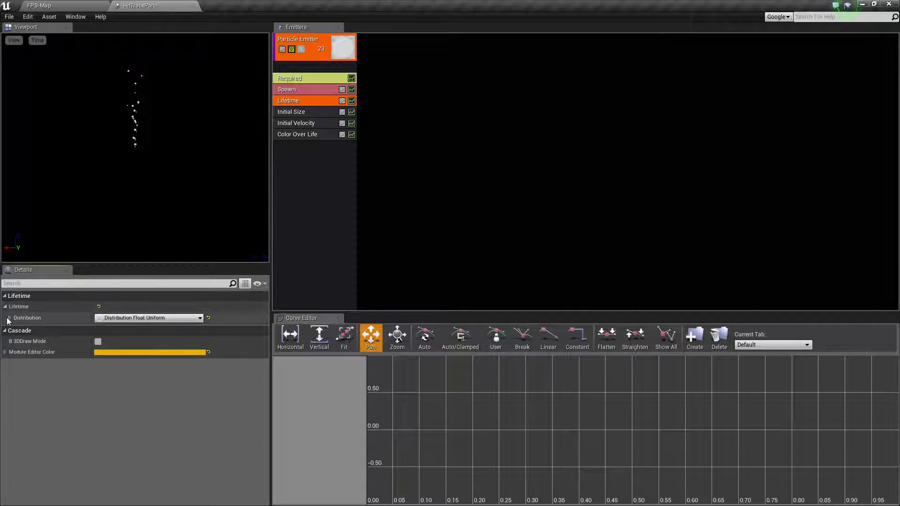
{"action": "left_click", "coordinate": [9, 318]}
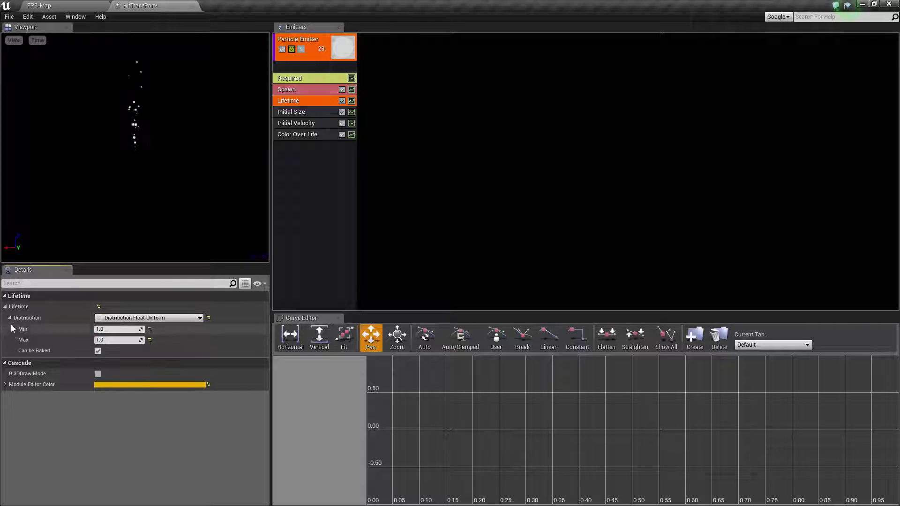
{"action": "left_click", "coordinate": [113, 329]}
{"action": "type", "text": "2"}
{"action": "key", "text": "Tab"}
{"action": "type", "text": "0.4"}
{"action": "key", "text": "Return"}
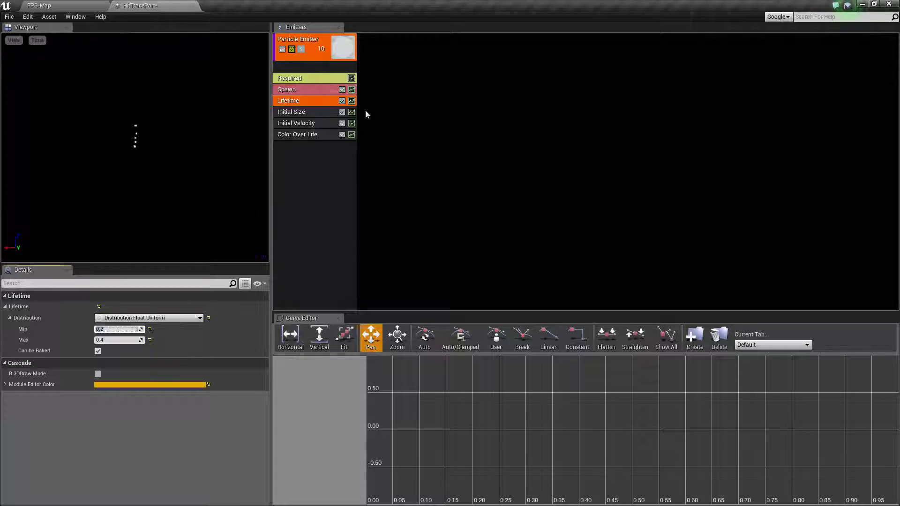
Set Emitter Loops to 1 in the emitter's Required settings.
{"action": "left_click", "coordinate": [299, 78]}
{"action": "scroll", "coordinate": [110, 377], "scroll_direction": "down", "scroll_amount": 5}
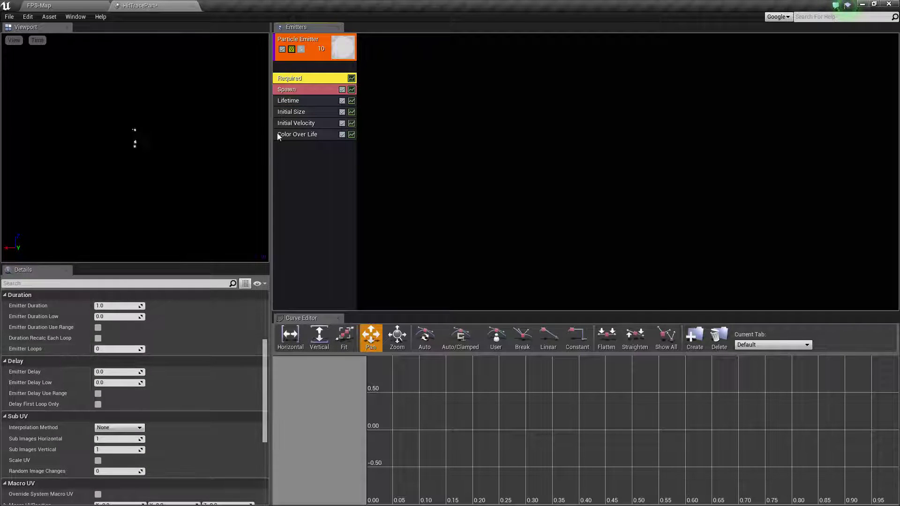
{"action": "scroll", "coordinate": [136, 345], "scroll_direction": "up", "scroll_amount": 5}
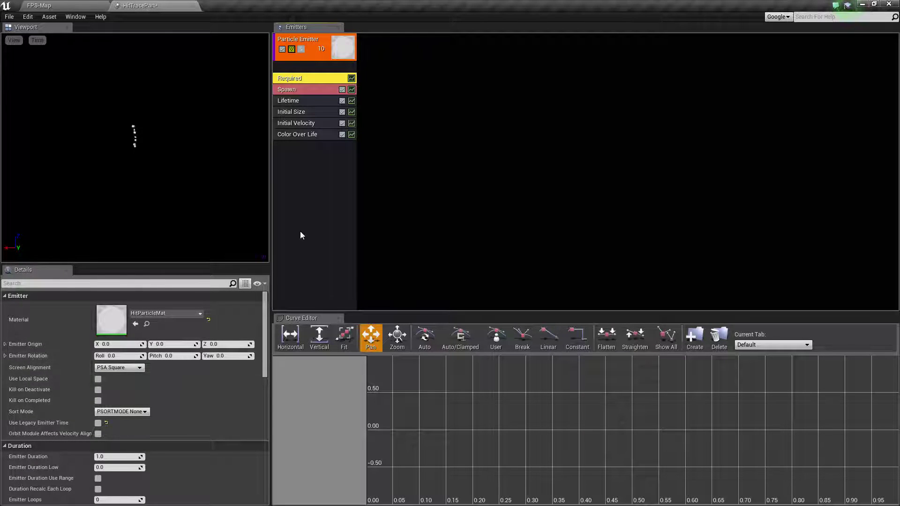
{"action": "left_click", "coordinate": [310, 89]}
{"action": "left_click", "coordinate": [307, 78]}
{"action": "scroll", "coordinate": [141, 409], "scroll_direction": "down", "scroll_amount": 2}
{"action": "scroll", "coordinate": [140, 409], "scroll_direction": "down", "scroll_amount": 2}
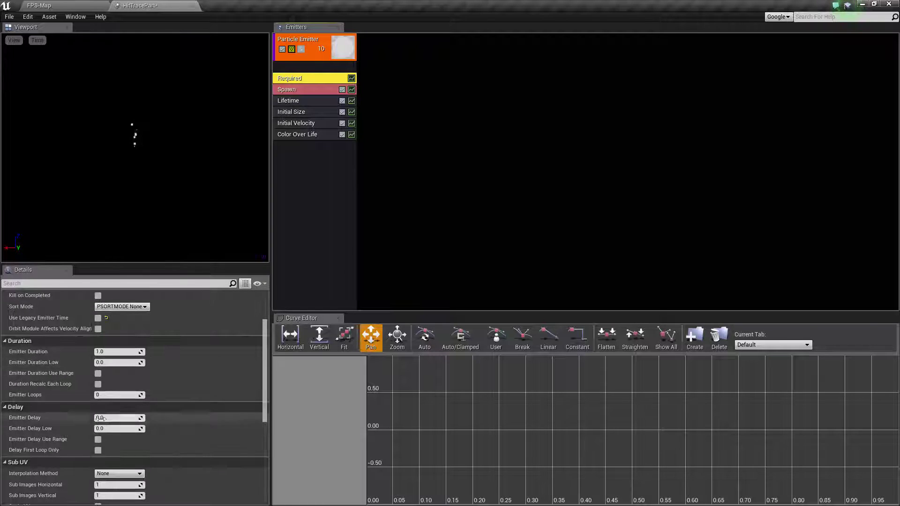
{"action": "left_click", "coordinate": [109, 396]}
{"action": "type", "text": "1"}
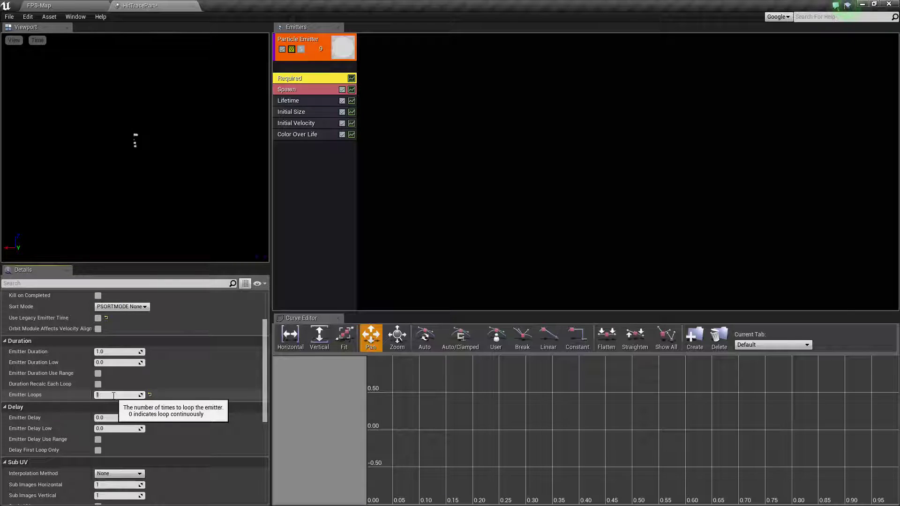
Set Emitter Duration to 0.1 and select the Color Over Life module.
{"action": "left_click", "coordinate": [99, 351]}
{"action": "type", "text": "1"}
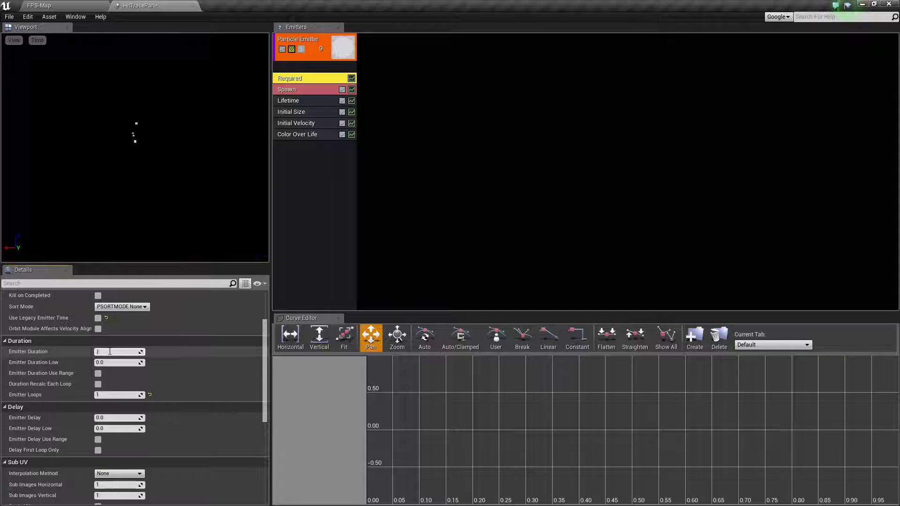
{"action": "key", "text": "BackSpace"}
{"action": "type", "text": "0.1"}
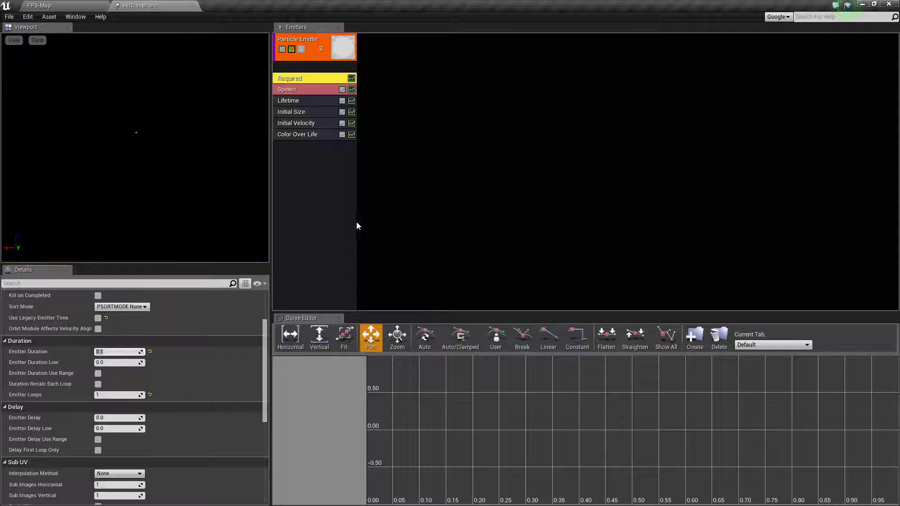
{"action": "left_click", "coordinate": [301, 135]}
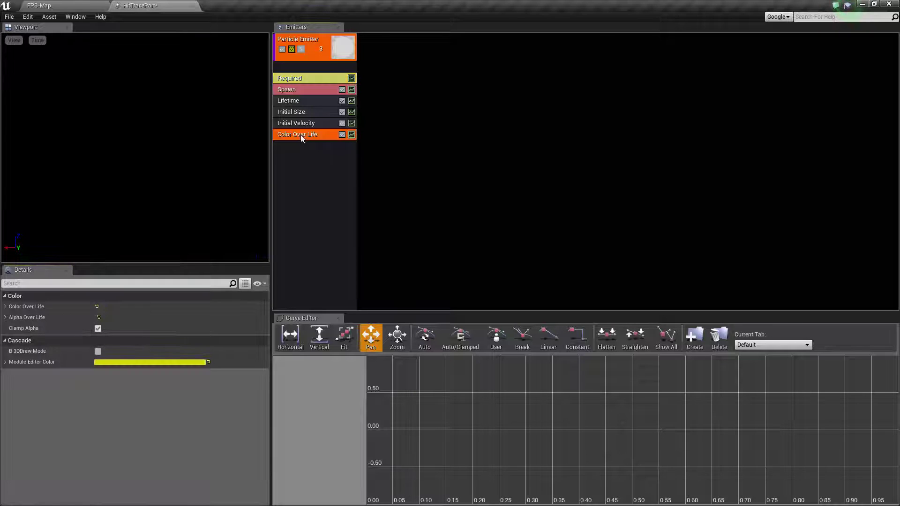
Expand the Alpha Over Life constant curve to show both its points.
{"action": "left_click", "coordinate": [6, 307]}
{"action": "left_click", "coordinate": [5, 307]}
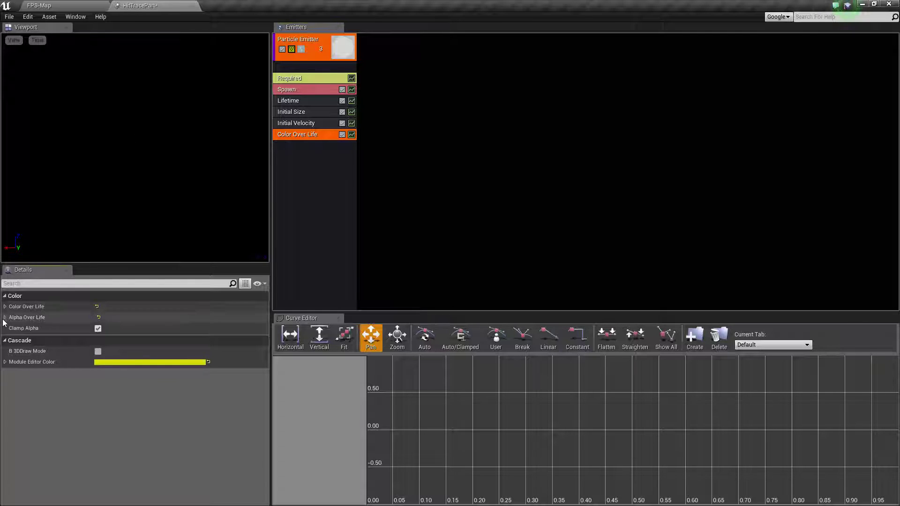
{"action": "left_click", "coordinate": [5, 318]}
{"action": "left_click", "coordinate": [9, 329]}
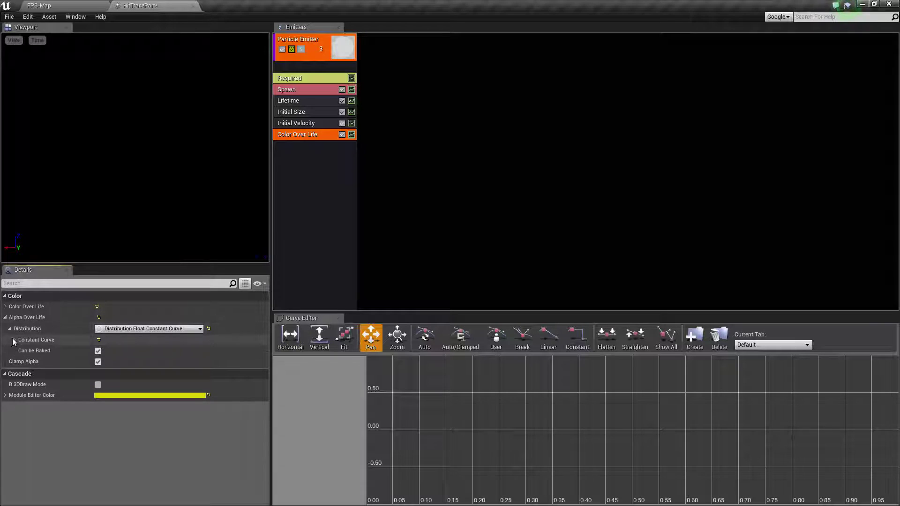
{"action": "left_click", "coordinate": [15, 339]}
{"action": "left_click", "coordinate": [19, 351]}
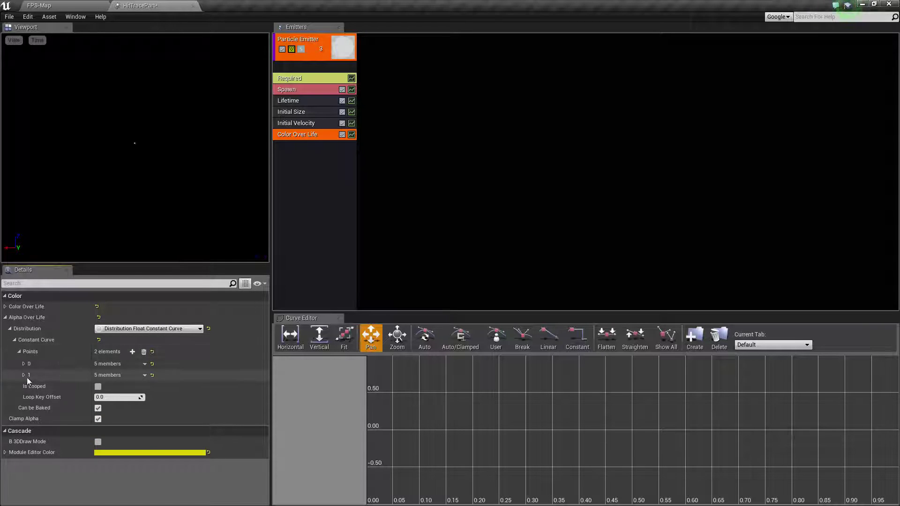
{"action": "left_click", "coordinate": [24, 376]}
{"action": "left_click", "coordinate": [23, 363]}
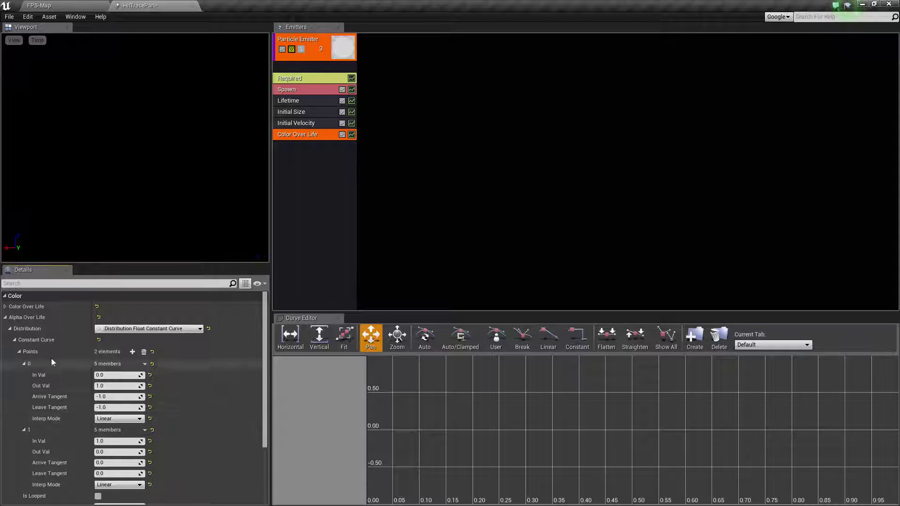
Expand the Color Over Life constant curve and both of its points.
{"action": "left_click", "coordinate": [5, 307]}
{"action": "left_click", "coordinate": [10, 317]}
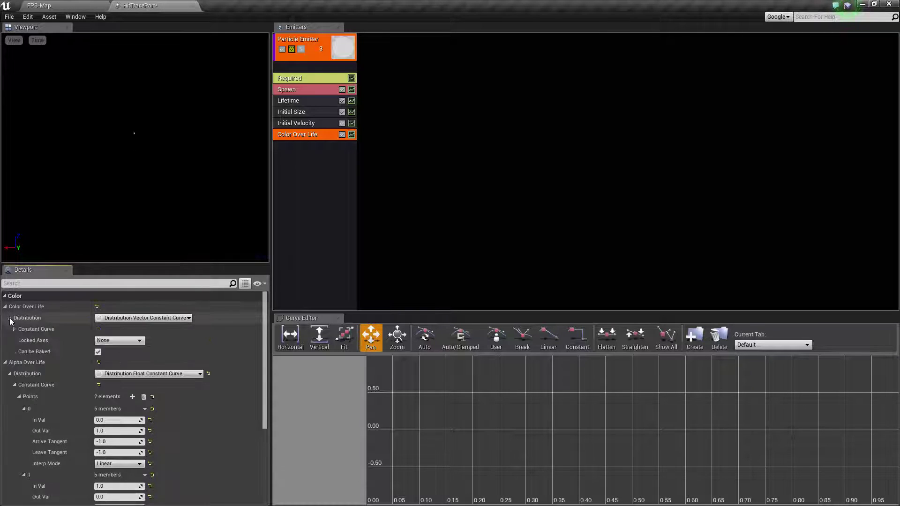
{"action": "left_click", "coordinate": [14, 329]}
{"action": "left_click", "coordinate": [20, 340]}
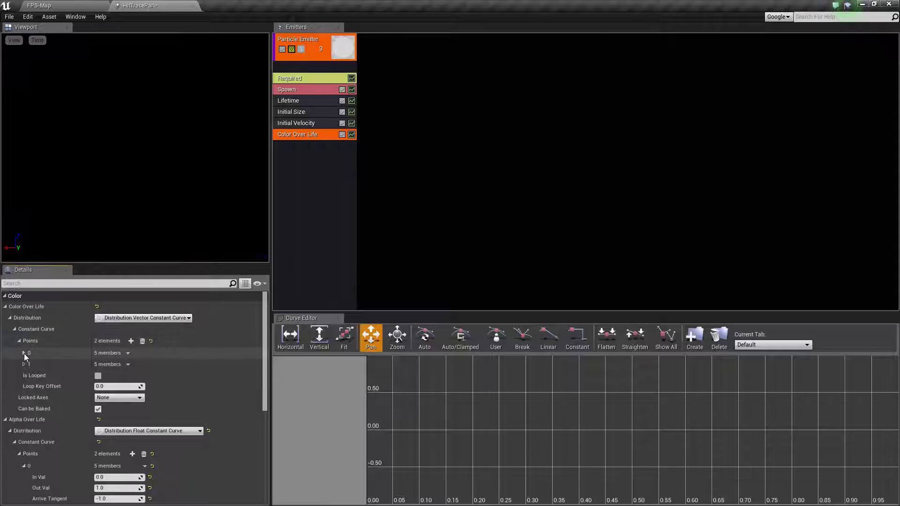
{"action": "left_click", "coordinate": [24, 353]}
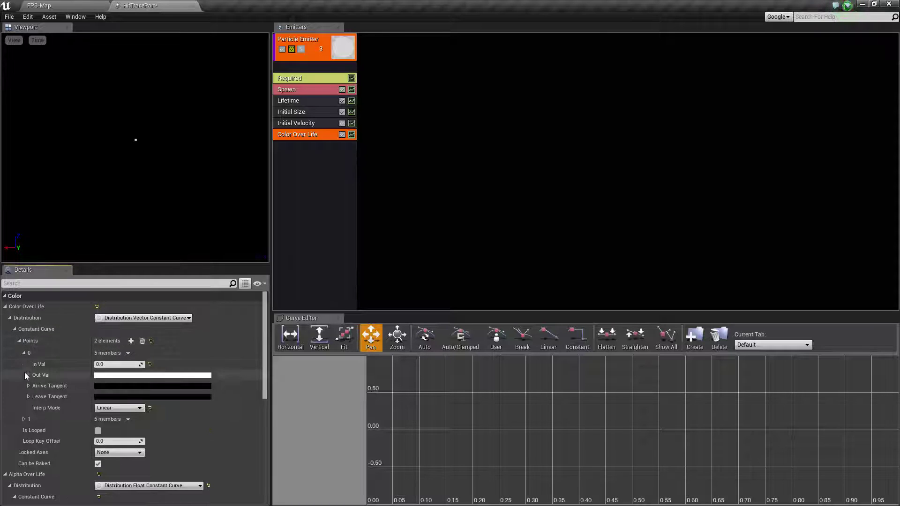
{"action": "left_click", "coordinate": [24, 419]}
Review the two colour points, In Val 0.0 and 1.0, both outputting white.
{"action": "scroll", "coordinate": [169, 404], "scroll_direction": "down", "scroll_amount": 5}
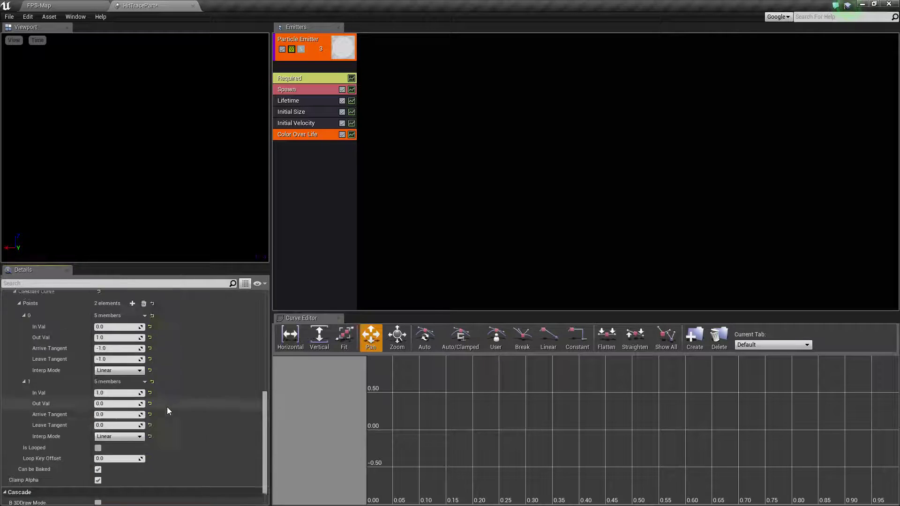
{"action": "scroll", "coordinate": [167, 407], "scroll_direction": "up", "scroll_amount": 5}
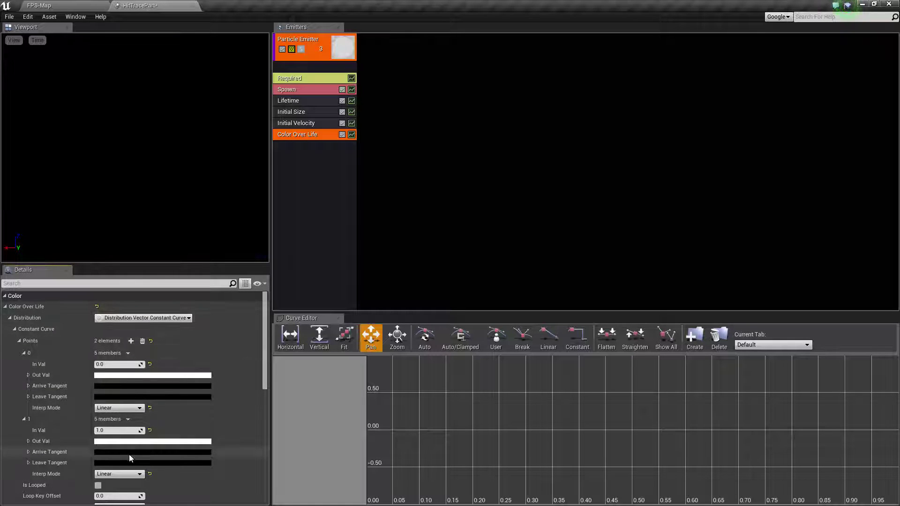
{"action": "scroll", "coordinate": [128, 455], "scroll_direction": "down", "scroll_amount": 8}
{"action": "scroll", "coordinate": [124, 421], "scroll_direction": "down", "scroll_amount": 1}
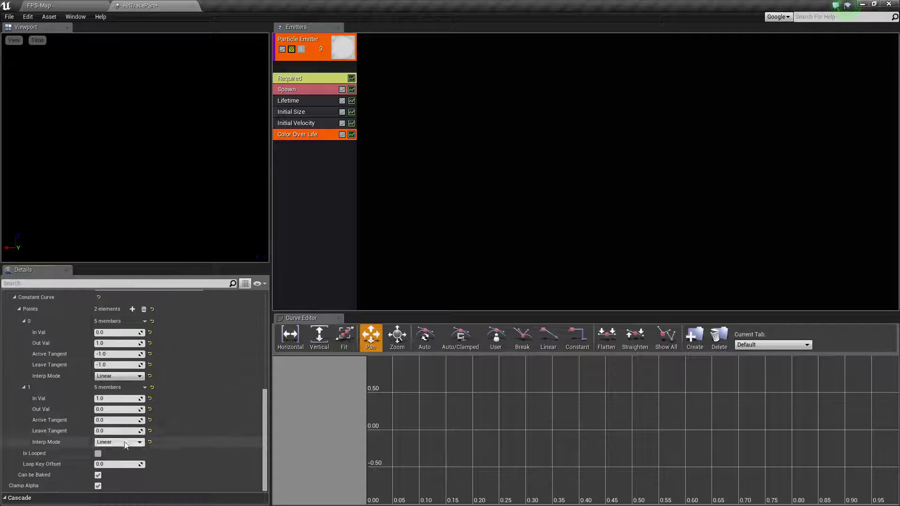
{"action": "scroll", "coordinate": [122, 444], "scroll_direction": "up", "scroll_amount": 10}
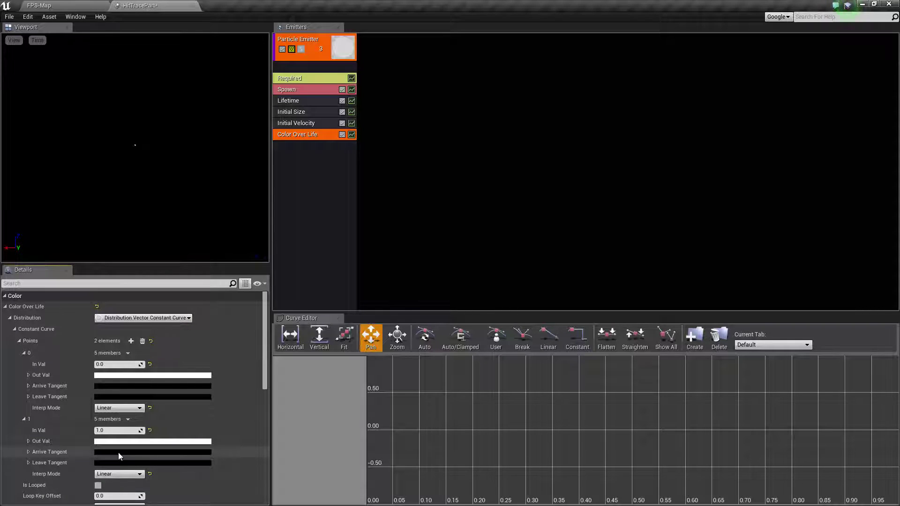
{"action": "scroll", "coordinate": [118, 452], "scroll_direction": "down", "scroll_amount": 3}
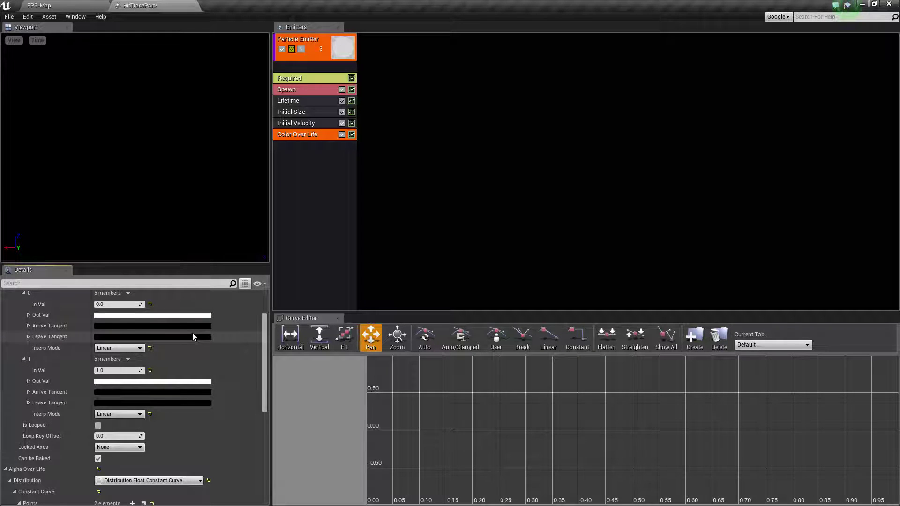
{"action": "scroll", "coordinate": [150, 361], "scroll_direction": "up", "scroll_amount": 3}
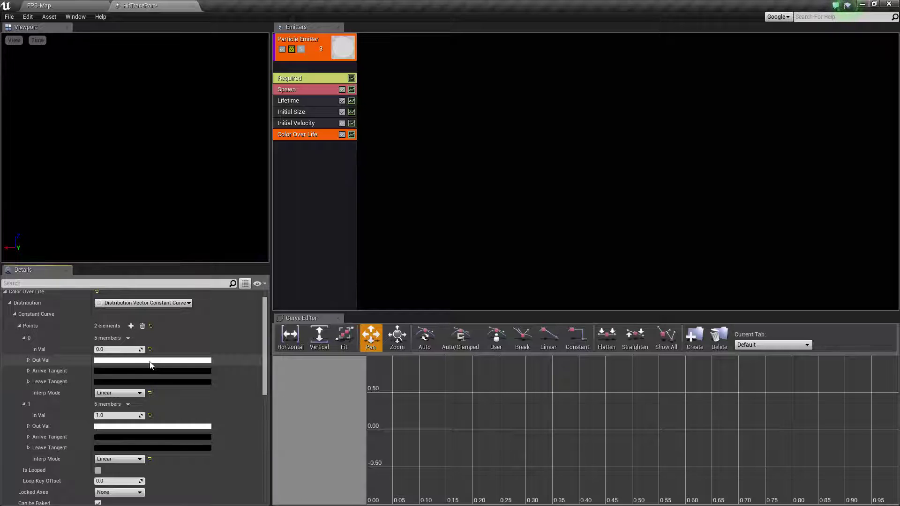
{"action": "scroll", "coordinate": [147, 376], "scroll_direction": "up", "scroll_amount": 1}
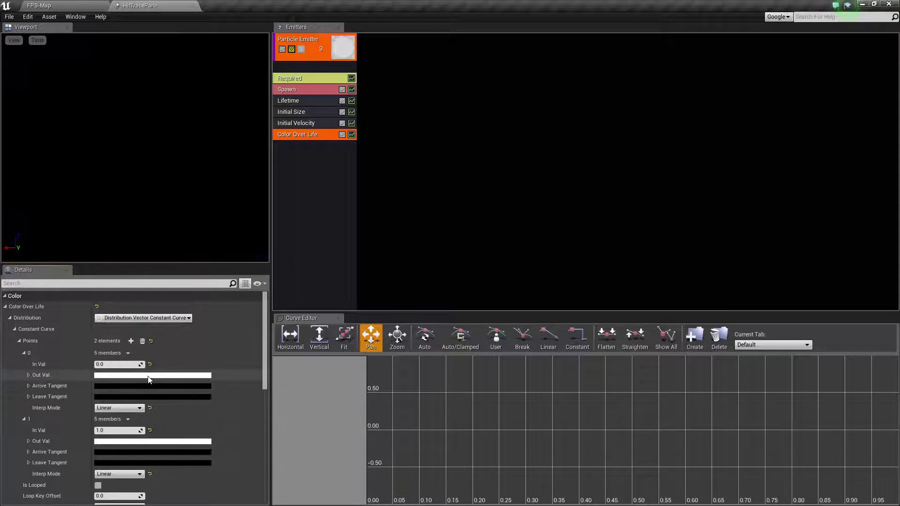
{"action": "scroll", "coordinate": [143, 368], "scroll_direction": "down", "scroll_amount": 1}
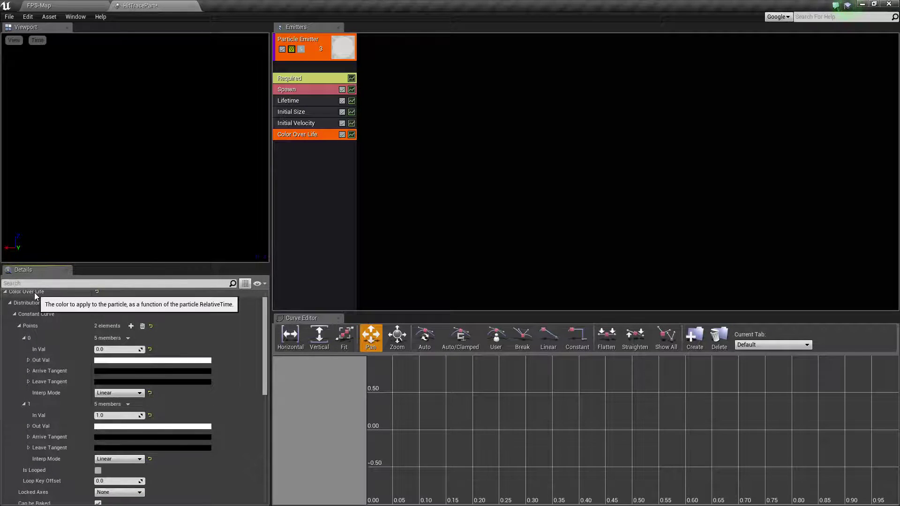
{"action": "left_click", "coordinate": [24, 338]}
{"action": "left_click", "coordinate": [23, 350]}
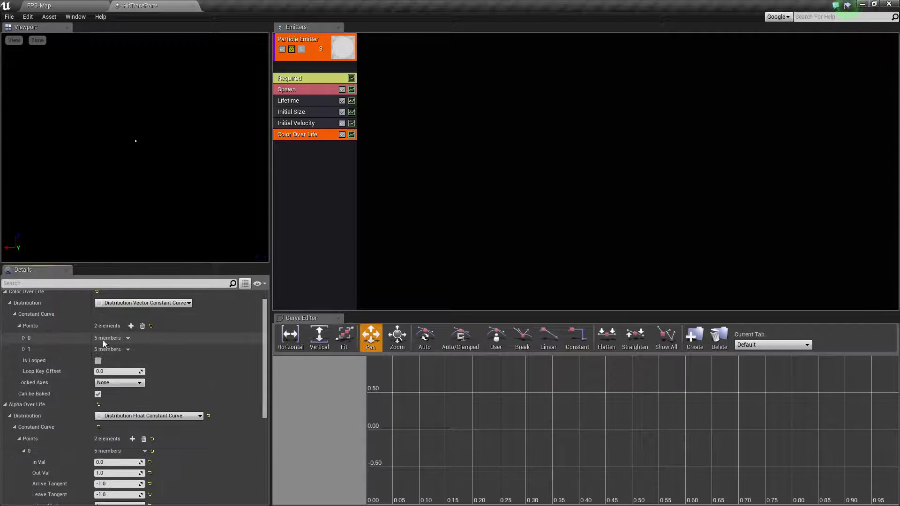
{"action": "left_click", "coordinate": [24, 338]}
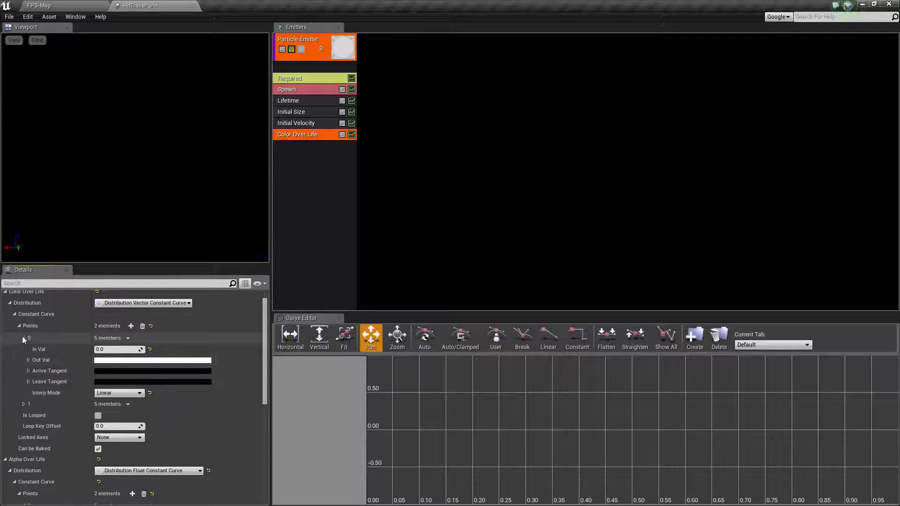
{"action": "left_click", "coordinate": [24, 404]}
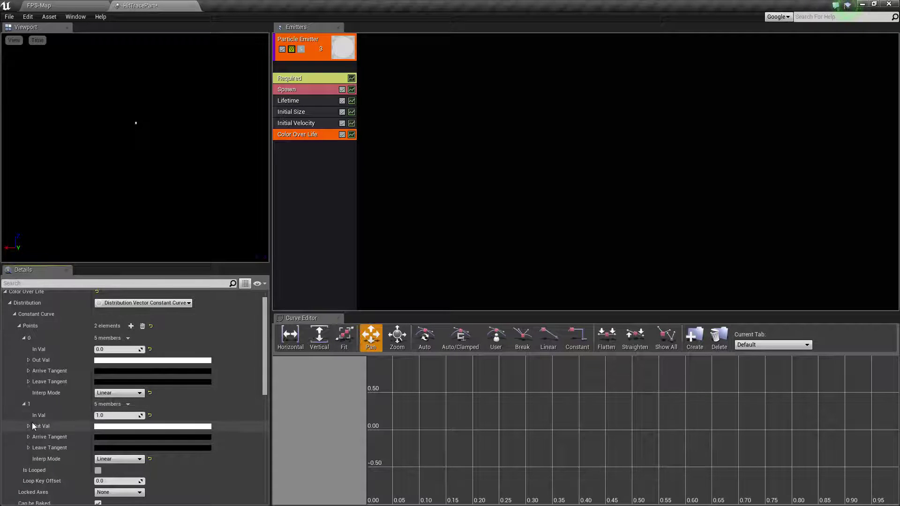
Make the Color Over Life end point black (000000FF) and collapse the Color Over Life properties.
{"action": "left_click", "coordinate": [113, 426]}
{"action": "left_click", "coordinate": [251, 415]}
{"action": "left_click", "coordinate": [258, 497]}
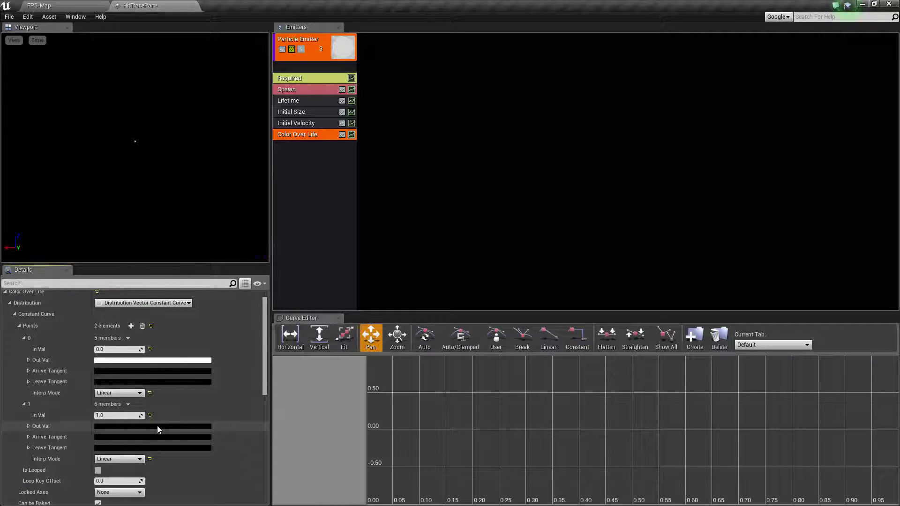
{"action": "scroll", "coordinate": [75, 361], "scroll_direction": "up", "scroll_amount": 1}
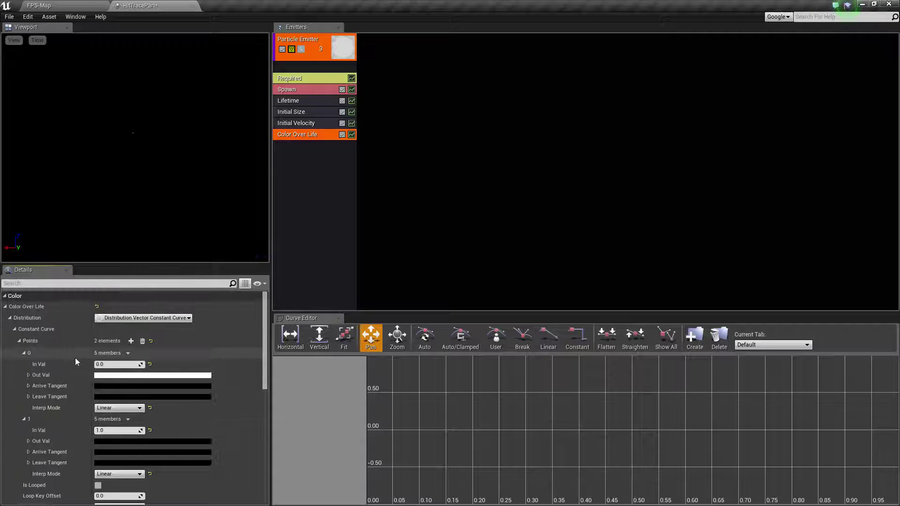
{"action": "left_click", "coordinate": [5, 307]}
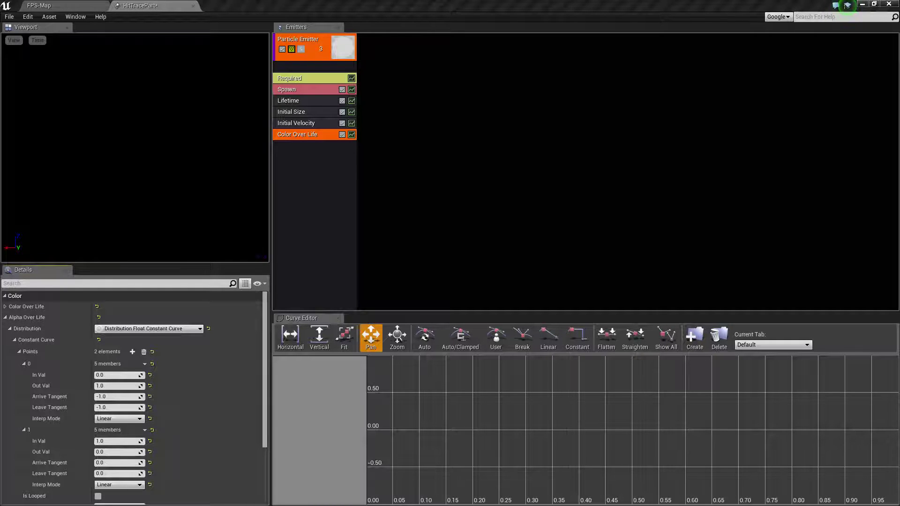
Set the HitTracePart Spawn module's Rate Distribution Constant to 1000.
{"action": "left_click", "coordinate": [6, 318]}
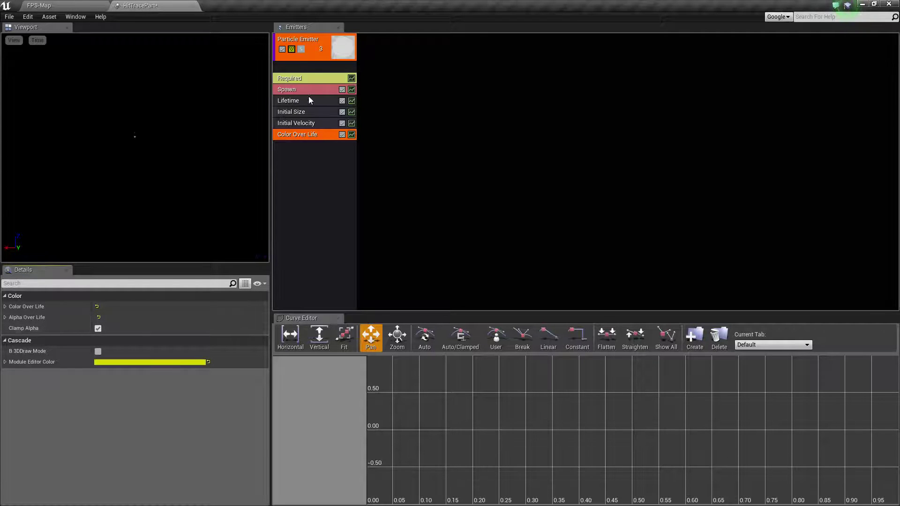
{"action": "left_click", "coordinate": [302, 90]}
{"action": "left_click", "coordinate": [5, 307]}
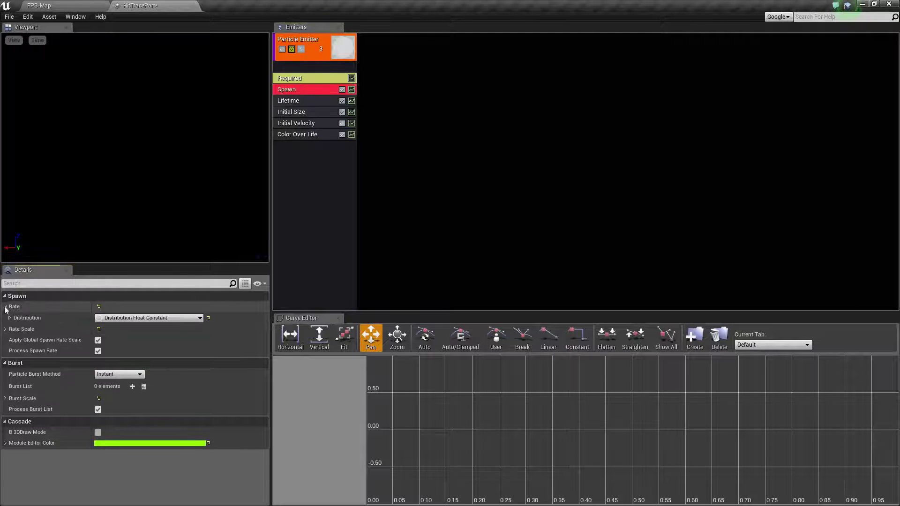
{"action": "left_click", "coordinate": [10, 318]}
{"action": "mouse_move", "coordinate": [102, 330]}
{"action": "left_mouse_down"}
{"action": "mouse_move", "coordinate": [129, 330]}
{"action": "mouse_move", "coordinate": [115, 329]}
{"action": "left_mouse_up"}
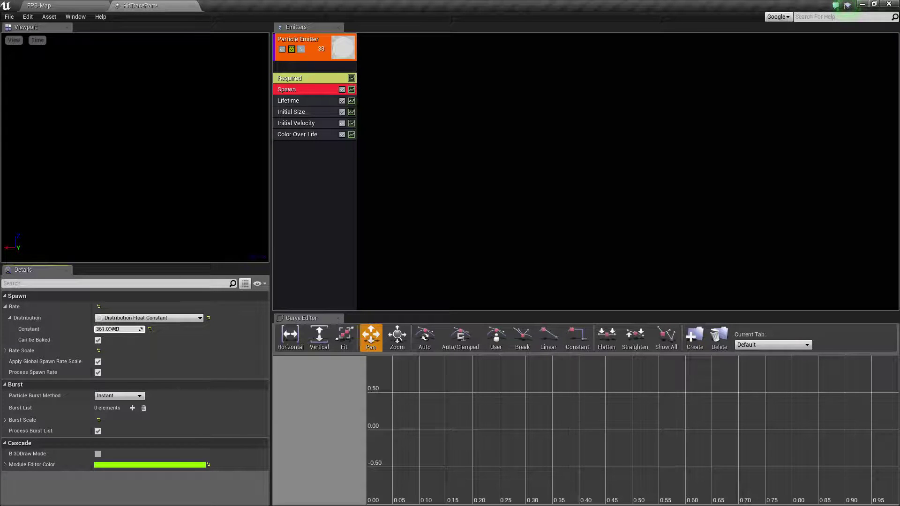
{"action": "left_click", "coordinate": [117, 330]}
{"action": "type", "text": "1"}
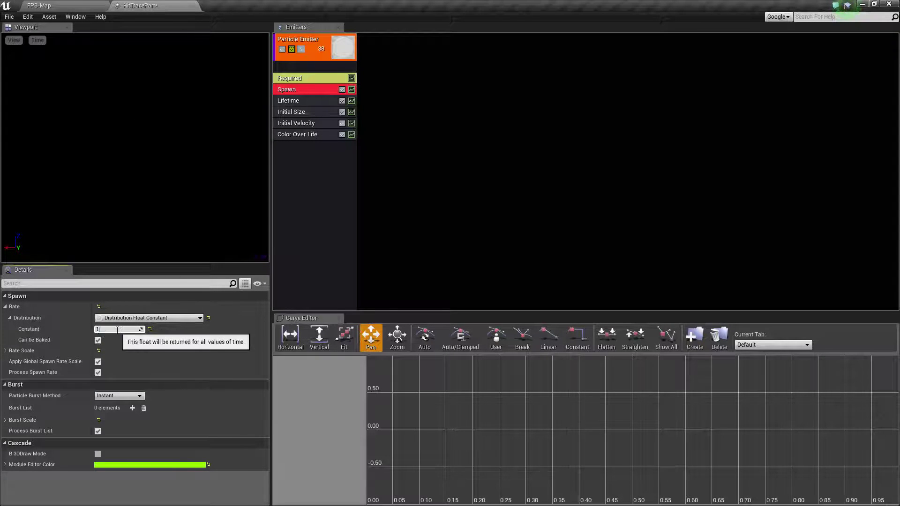
{"action": "type", "text": "000"}
{"action": "key", "text": "Return"}
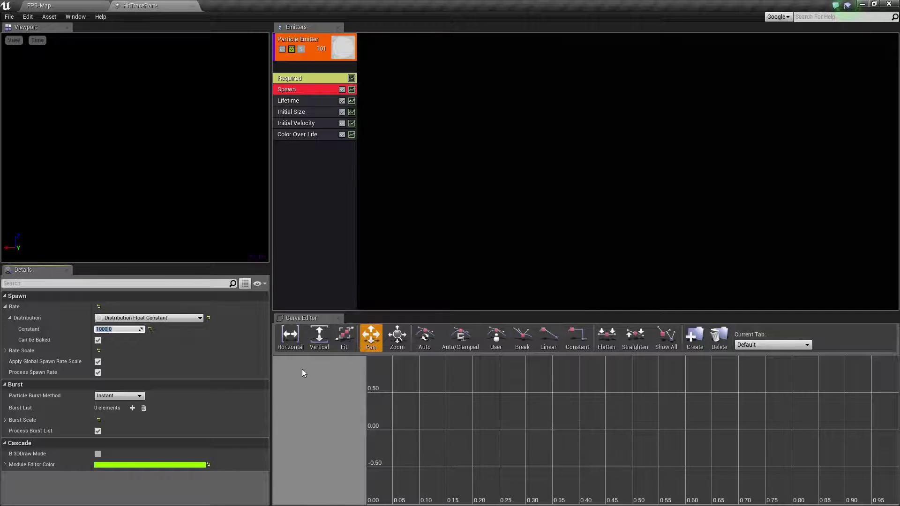
{"action": "left_click", "coordinate": [141, 178]}
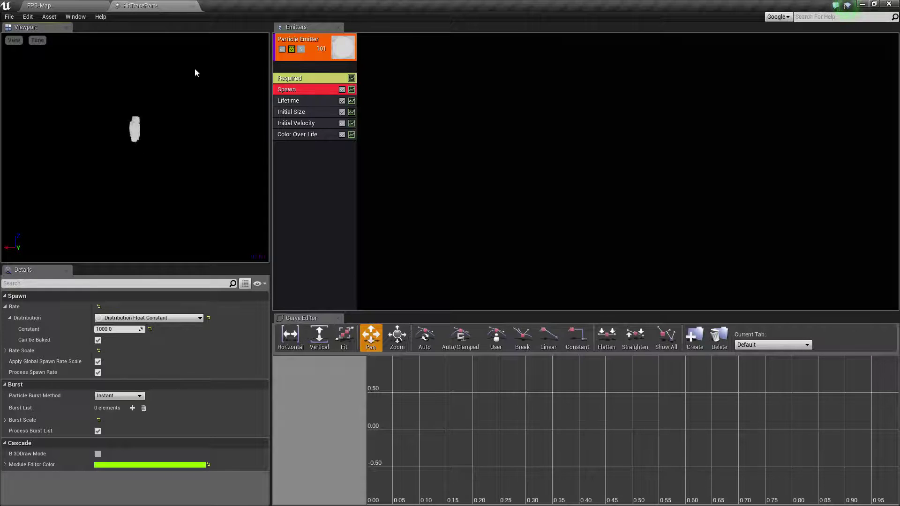
Set Color Over Life curve point 1's Out Val colour to black (000000FF).
{"action": "left_click", "coordinate": [5, 306]}
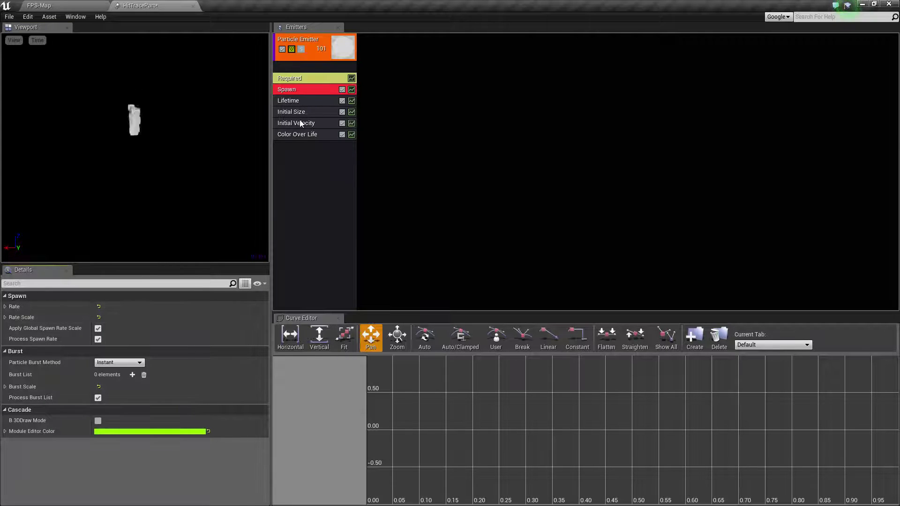
{"action": "left_click", "coordinate": [294, 136]}
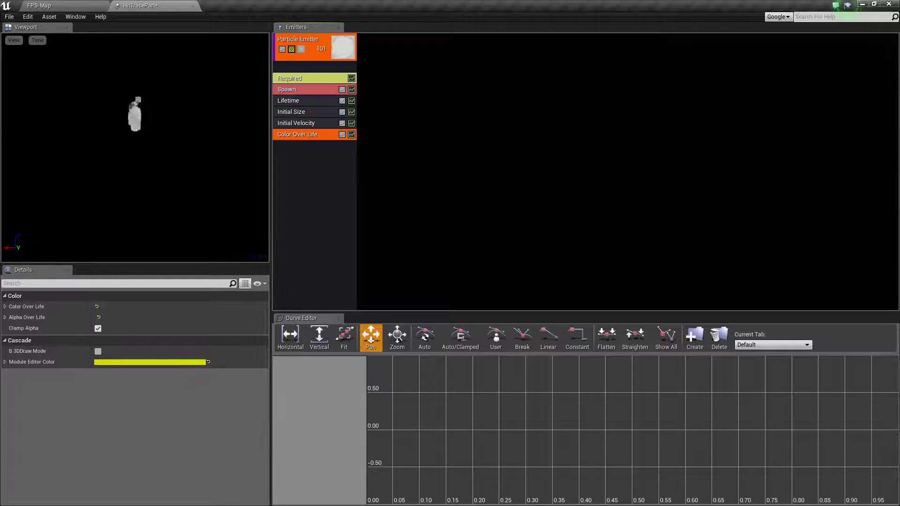
{"action": "left_click", "coordinate": [5, 306]}
{"action": "left_click", "coordinate": [10, 318]}
{"action": "left_click", "coordinate": [15, 329]}
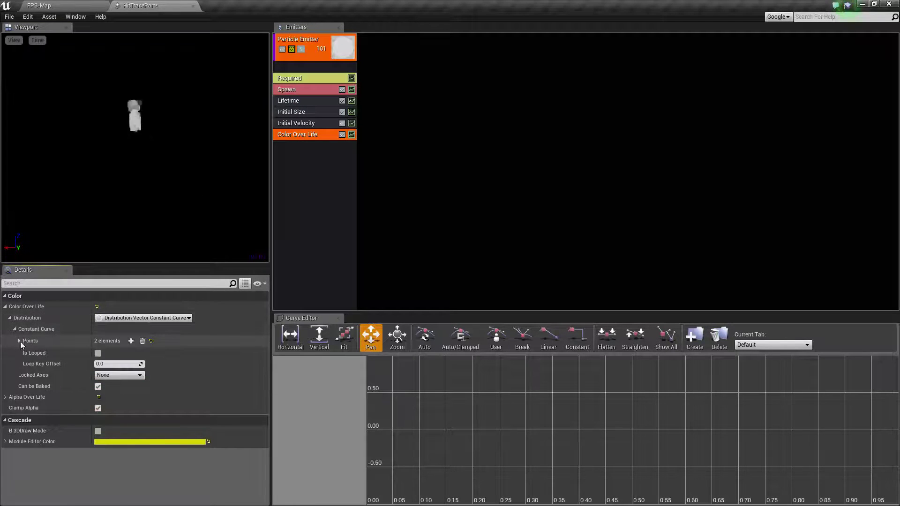
{"action": "left_click", "coordinate": [19, 341]}
{"action": "left_click", "coordinate": [23, 364]}
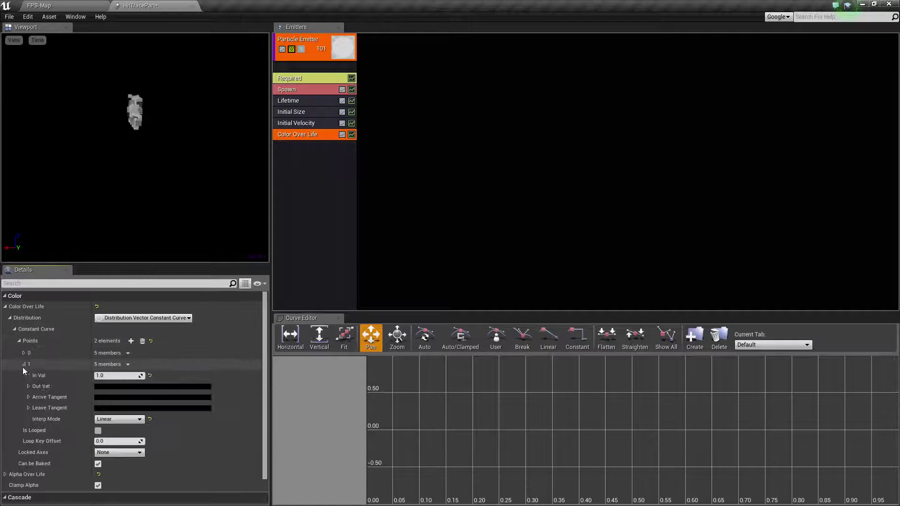
{"action": "left_click", "coordinate": [127, 387]}
{"action": "left_click_drag", "start_coordinate": [267, 412], "coordinate": [267, 326]}
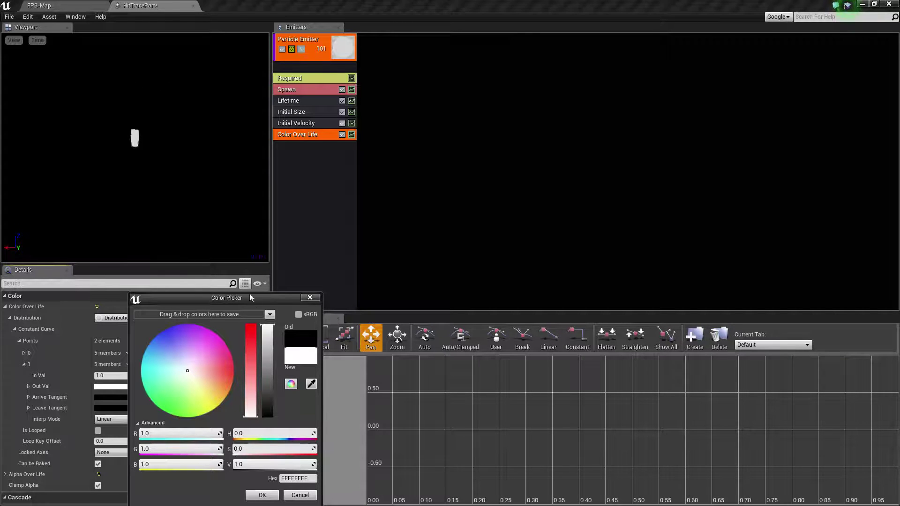
{"action": "left_click_drag", "start_coordinate": [270, 339], "coordinate": [268, 417]}
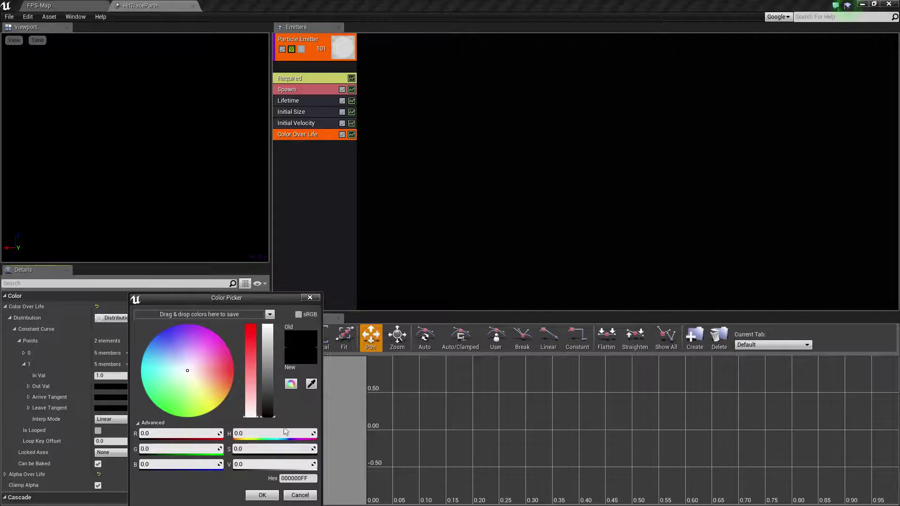
{"action": "left_click", "coordinate": [262, 495]}
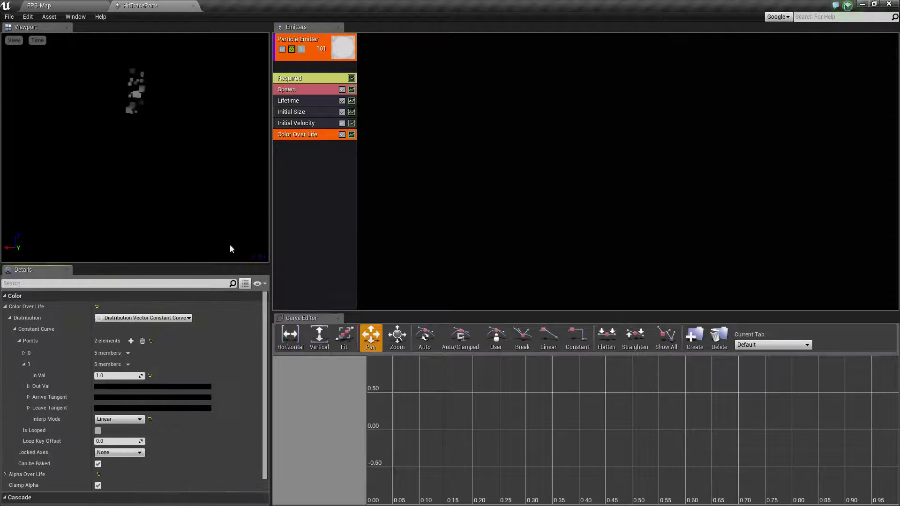
Close the HitTracePart editor, use File > Save All, then show the Content/Character folder.
{"action": "left_click", "coordinate": [193, 6]}
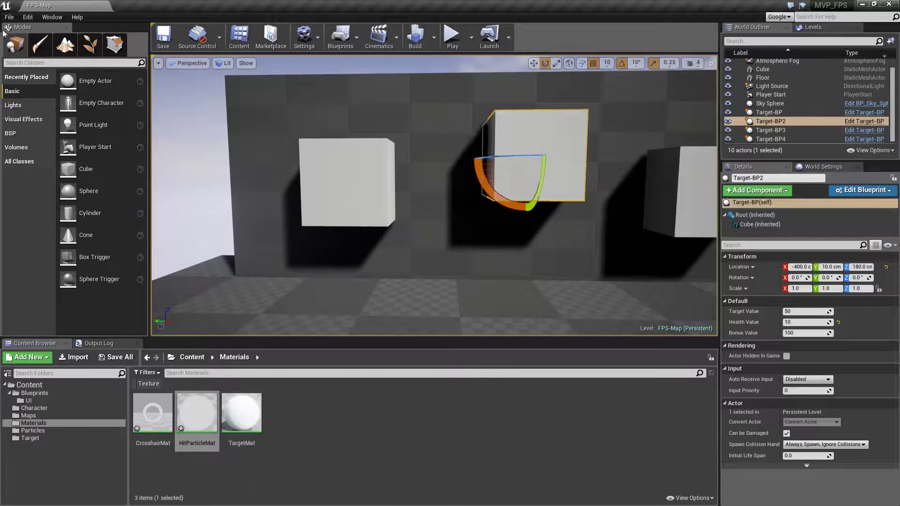
{"action": "left_click", "coordinate": [9, 17]}
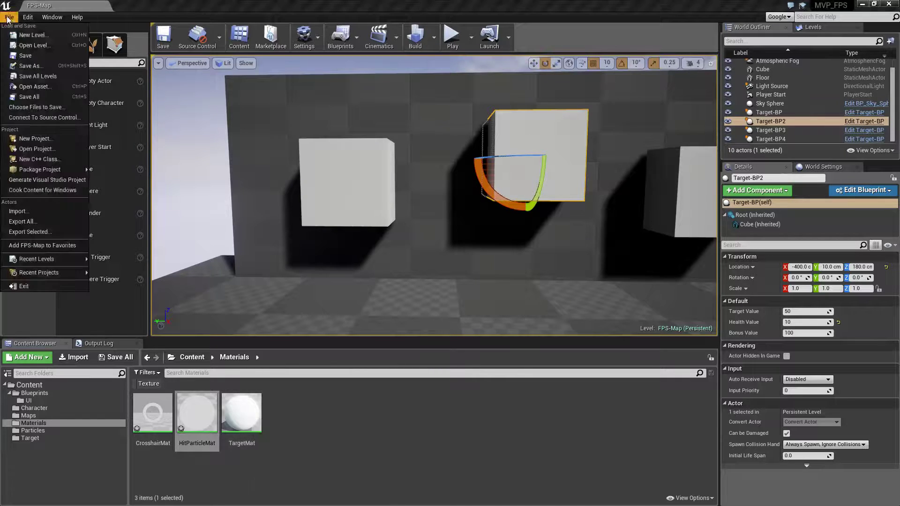
{"action": "left_click", "coordinate": [35, 95]}
{"action": "left_click", "coordinate": [360, 409]}
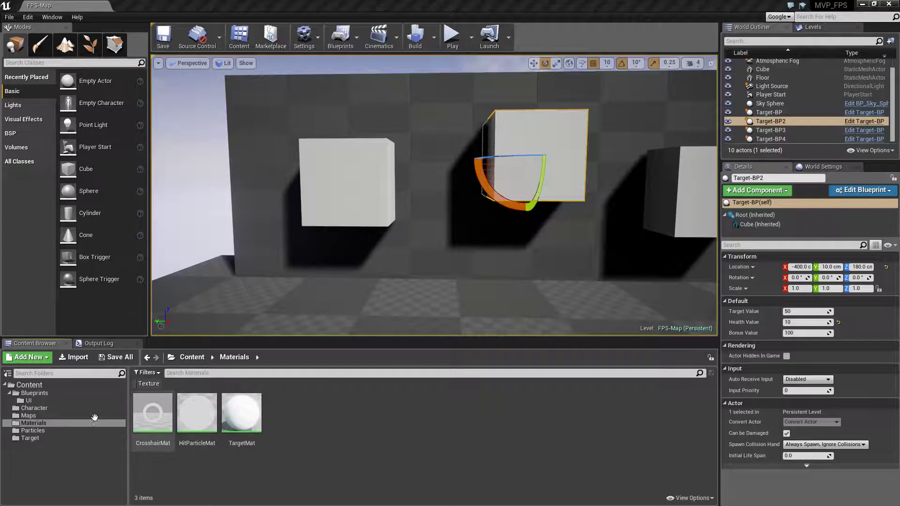
{"action": "left_click", "coordinate": [36, 406]}
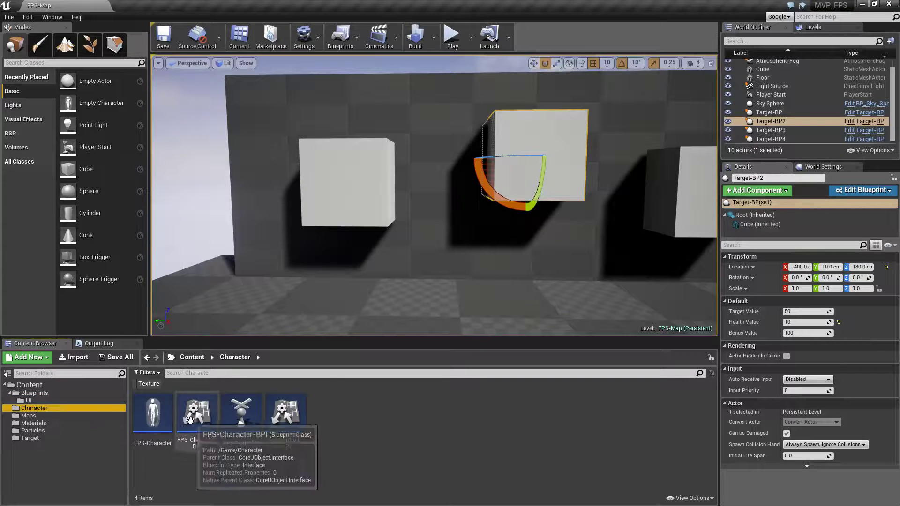
In the FPS-Character EventGraph, attach a Spawn Emitter at Location node to the Branch's True pin.
{"action": "double_click", "coordinate": [153, 412]}
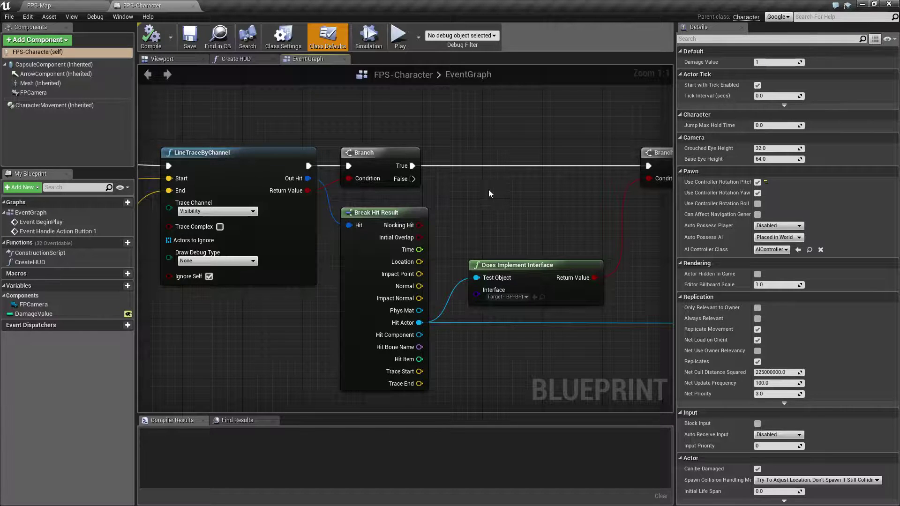
{"action": "left_click_drag", "start_coordinate": [412, 166], "coordinate": [457, 147], "text": "ctrl"}
{"action": "type", "text": "spaw"}
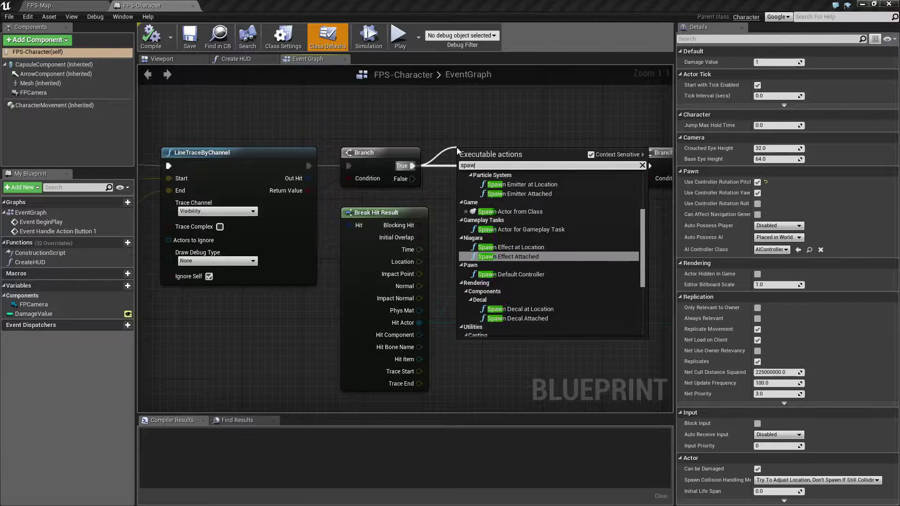
{"action": "type", "text": "n em"}
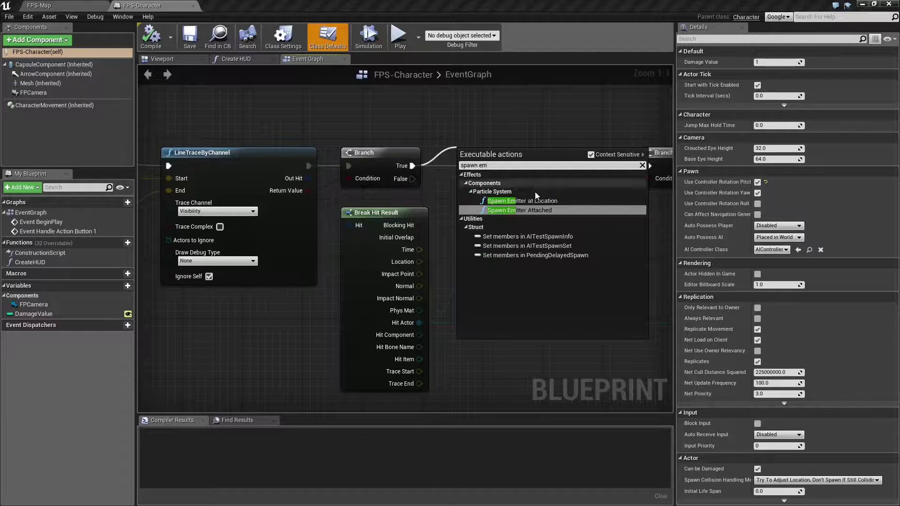
{"action": "left_click", "coordinate": [539, 202]}
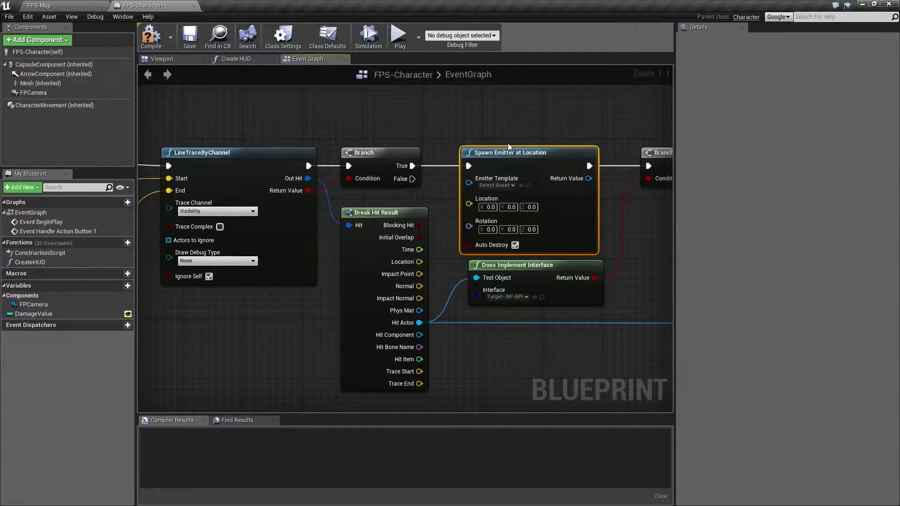
{"action": "right_click_drag", "start_coordinate": [517, 124], "coordinate": [435, 121]}
{"action": "left_click_drag", "start_coordinate": [428, 150], "coordinate": [435, 149]}
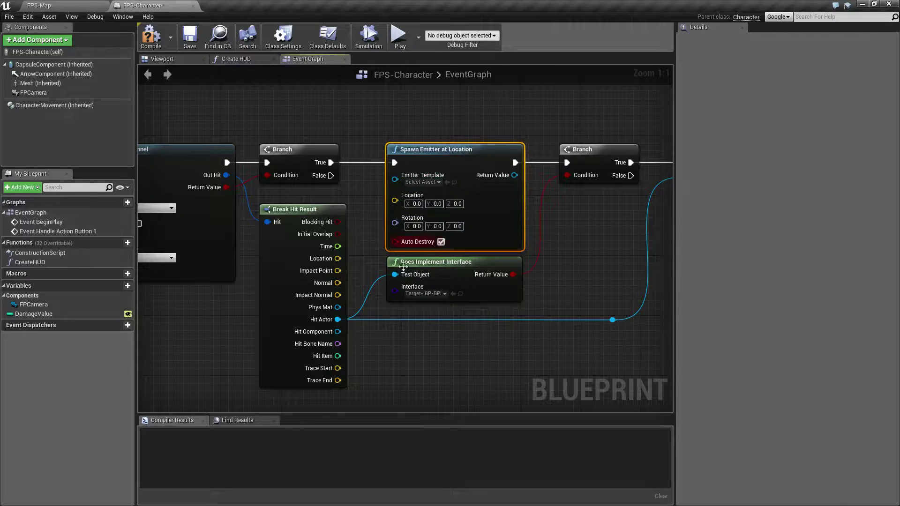
Set the Spawn Emitter node's template to HitTracePart, then compile and save FPS-Character.
{"action": "left_click", "coordinate": [427, 182]}
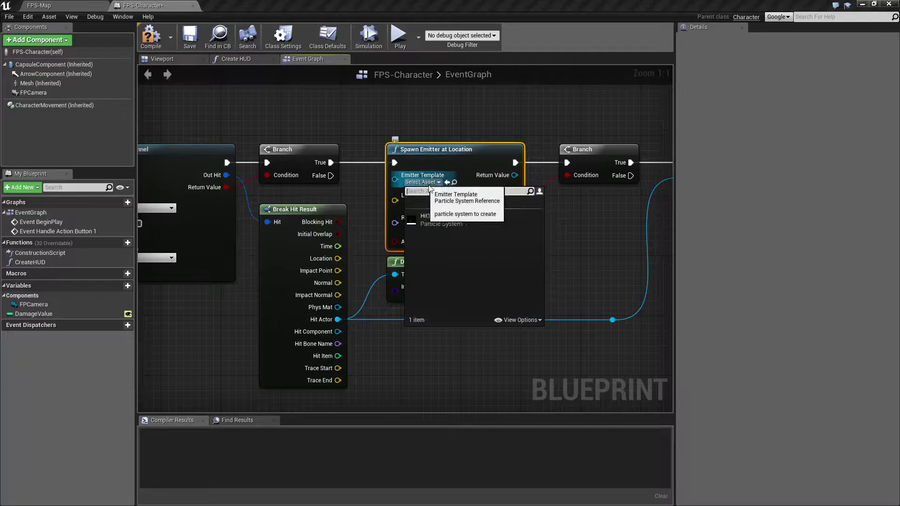
{"action": "left_click", "coordinate": [436, 220]}
{"action": "left_click", "coordinate": [150, 36]}
{"action": "left_click", "coordinate": [188, 38]}
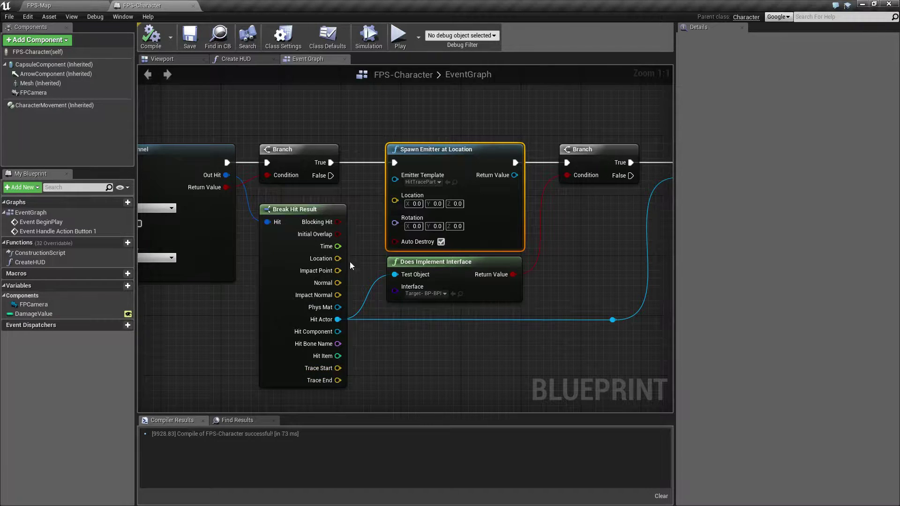
Wire Break Hit Result's Location into the spawn Location, then recompile and save.
{"action": "left_click_drag", "start_coordinate": [337, 258], "coordinate": [395, 204]}
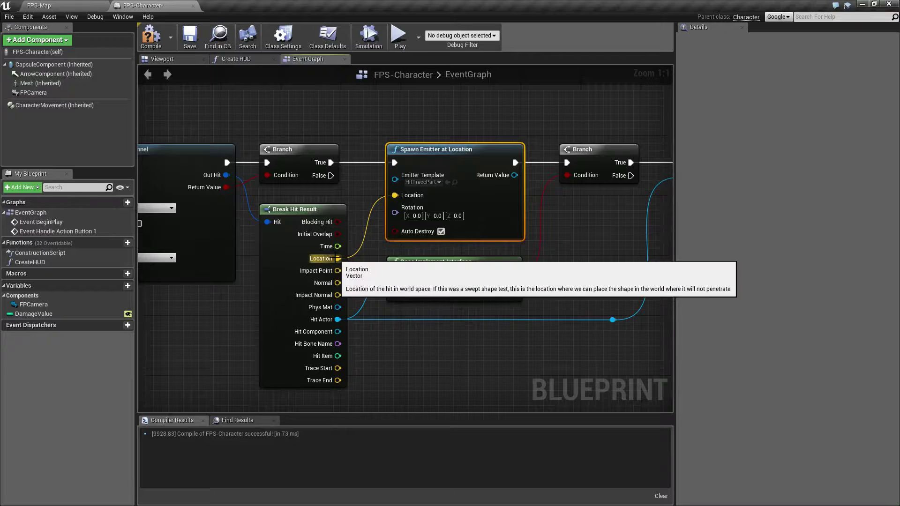
{"action": "left_click", "coordinate": [152, 38]}
{"action": "left_click", "coordinate": [191, 37]}
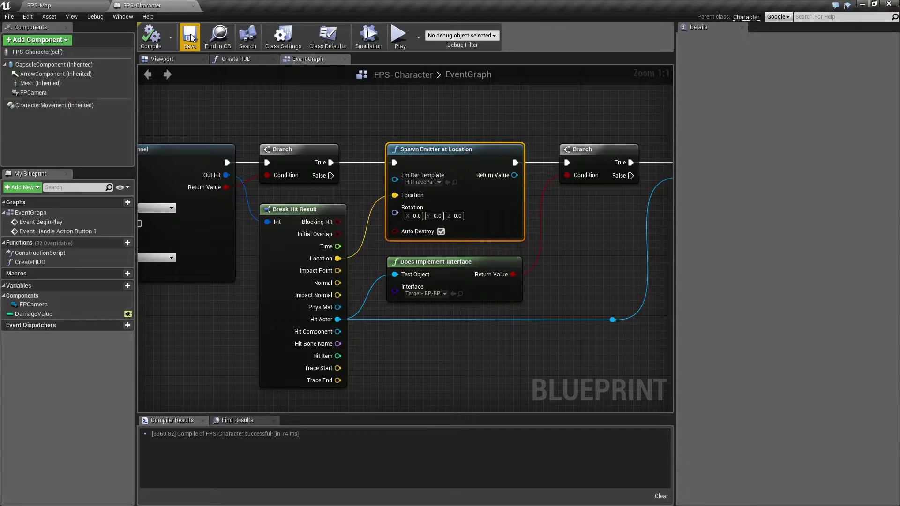
{"action": "left_click", "coordinate": [45, 5]}
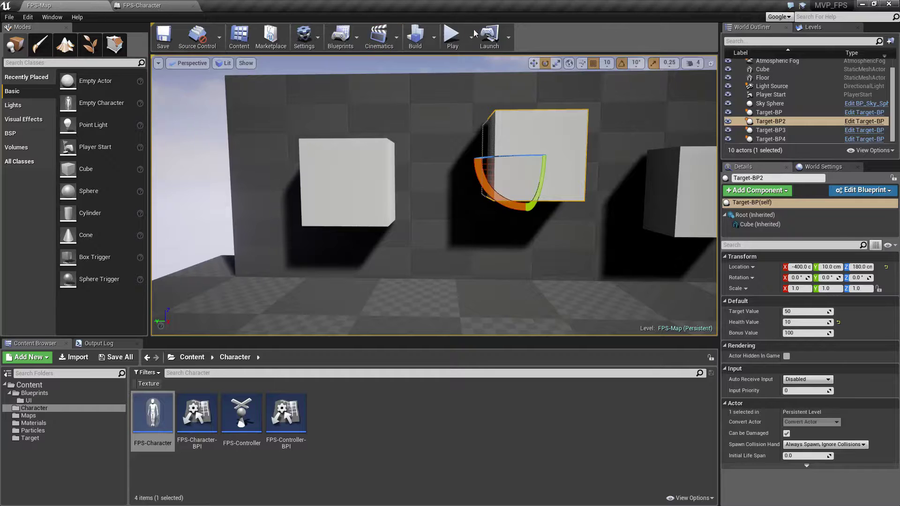
{"action": "left_click", "coordinate": [452, 37]}
{"action": "key", "text": "w"}
{"action": "key", "text": "w"}
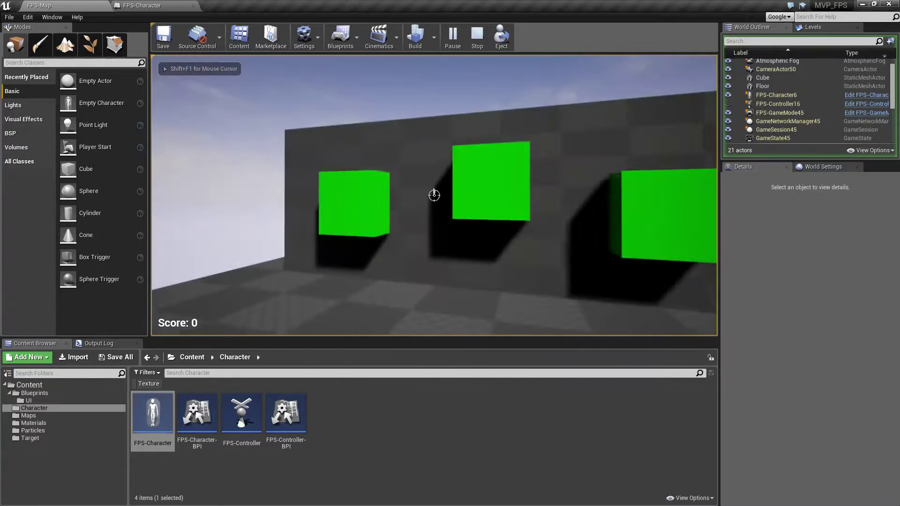
{"action": "key", "text": "w"}
{"action": "left_click", "coordinate": [434, 196]}
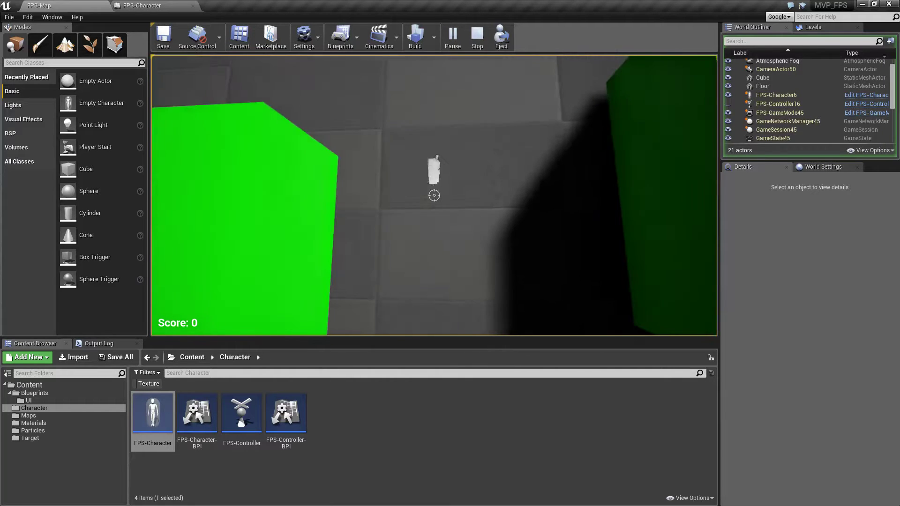
{"action": "left_click", "coordinate": [434, 196]}
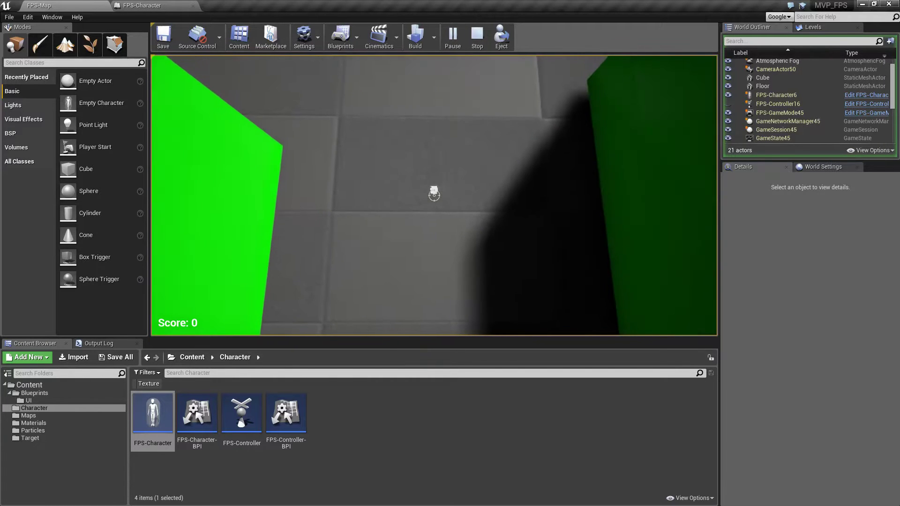
{"action": "key", "text": "s"}
{"action": "left_click", "coordinate": [434, 195]}
{"action": "left_click", "coordinate": [434, 195]}
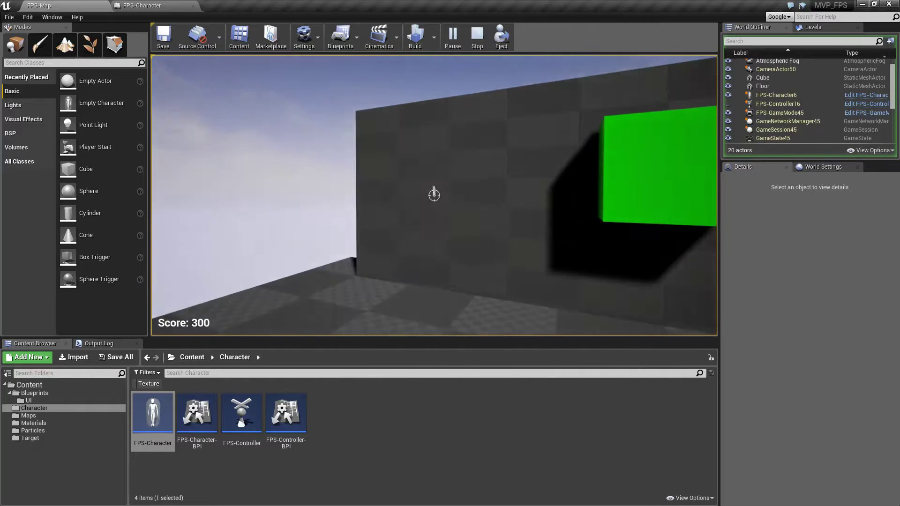
{"action": "key", "text": "w"}
{"action": "left_click", "coordinate": [434, 195]}
{"action": "left_click", "coordinate": [434, 195]}
{"action": "left_click", "coordinate": [434, 195]}
{"action": "left_click", "coordinate": [434, 196]}
{"action": "left_click", "coordinate": [434, 195]}
{"action": "left_click", "coordinate": [434, 195]}
{"action": "left_click", "coordinate": [434, 195]}
{"action": "key", "text": "w"}
{"action": "left_click", "coordinate": [434, 195]}
{"action": "left_click", "coordinate": [434, 195]}
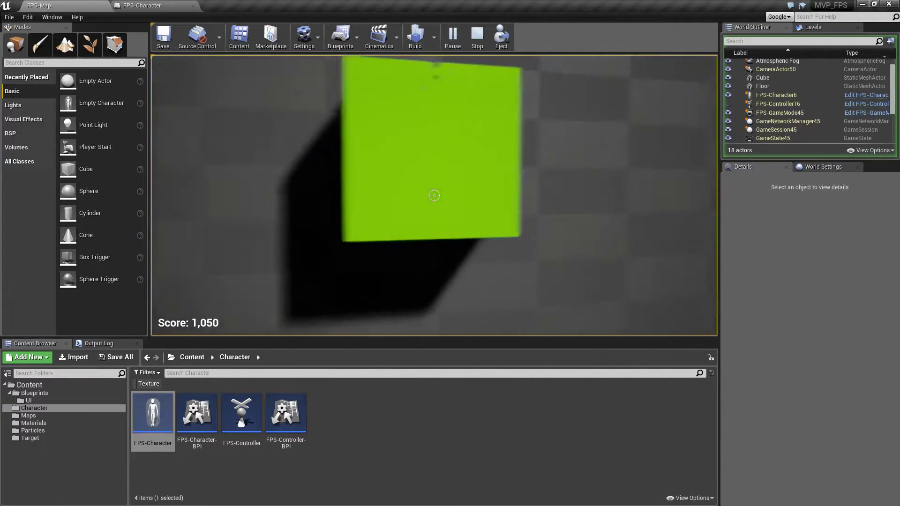
{"action": "left_click", "coordinate": [434, 195]}
{"action": "left_click", "coordinate": [434, 195]}
{"action": "left_click", "coordinate": [434, 195]}
{"action": "left_click", "coordinate": [434, 195]}
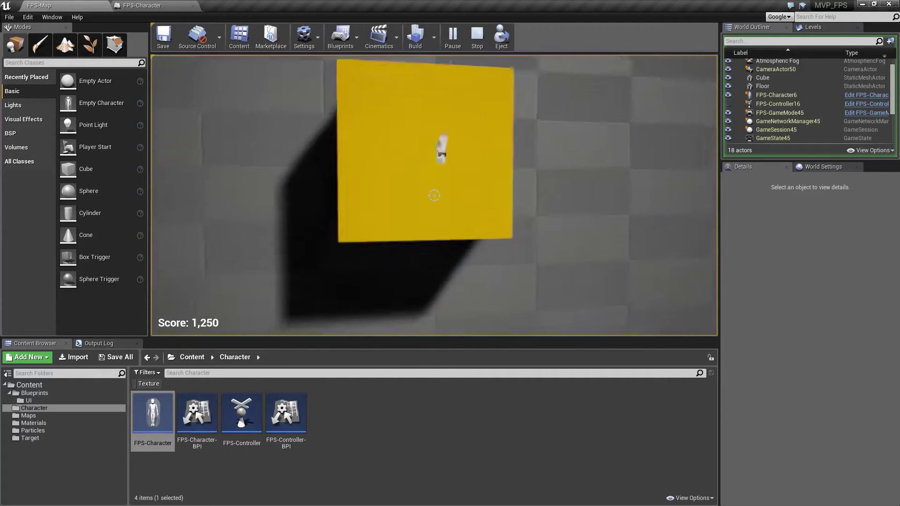
{"action": "left_click", "coordinate": [434, 196]}
{"action": "left_click", "coordinate": [434, 195]}
{"action": "left_click", "coordinate": [433, 195]}
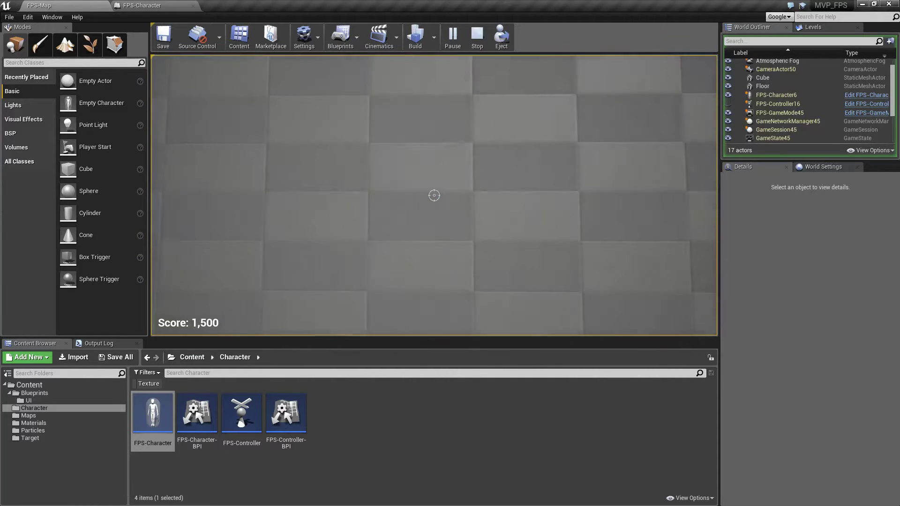
{"action": "key", "text": "Escape"}
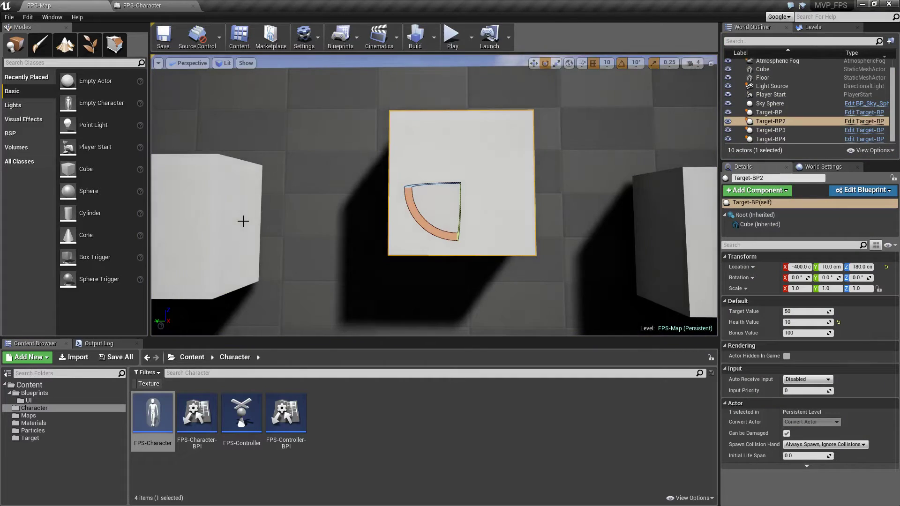